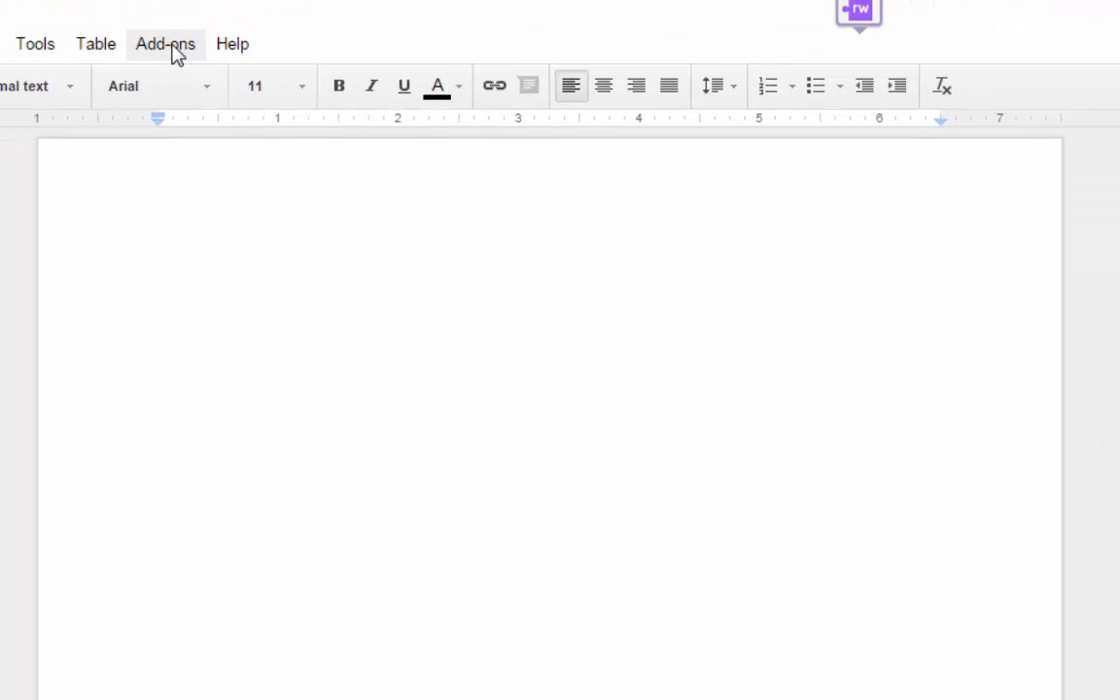
# Search the available add-ons for "orangeslice" and close the add-on store.
pyautogui.click(167, 45)
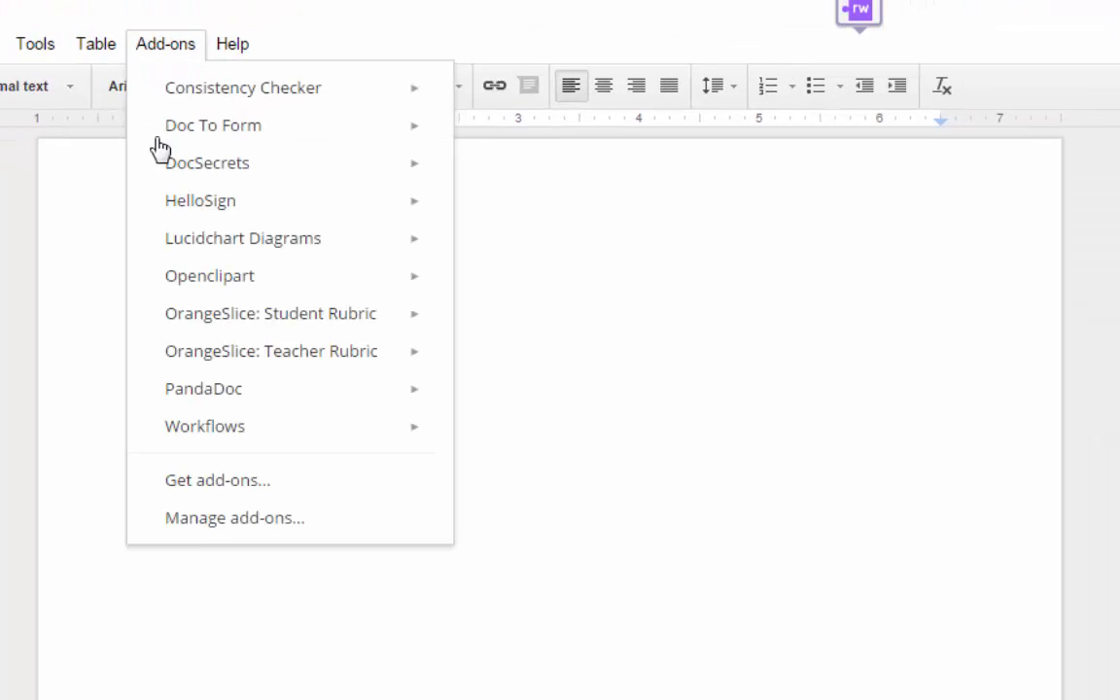
pyautogui.click(229, 484)
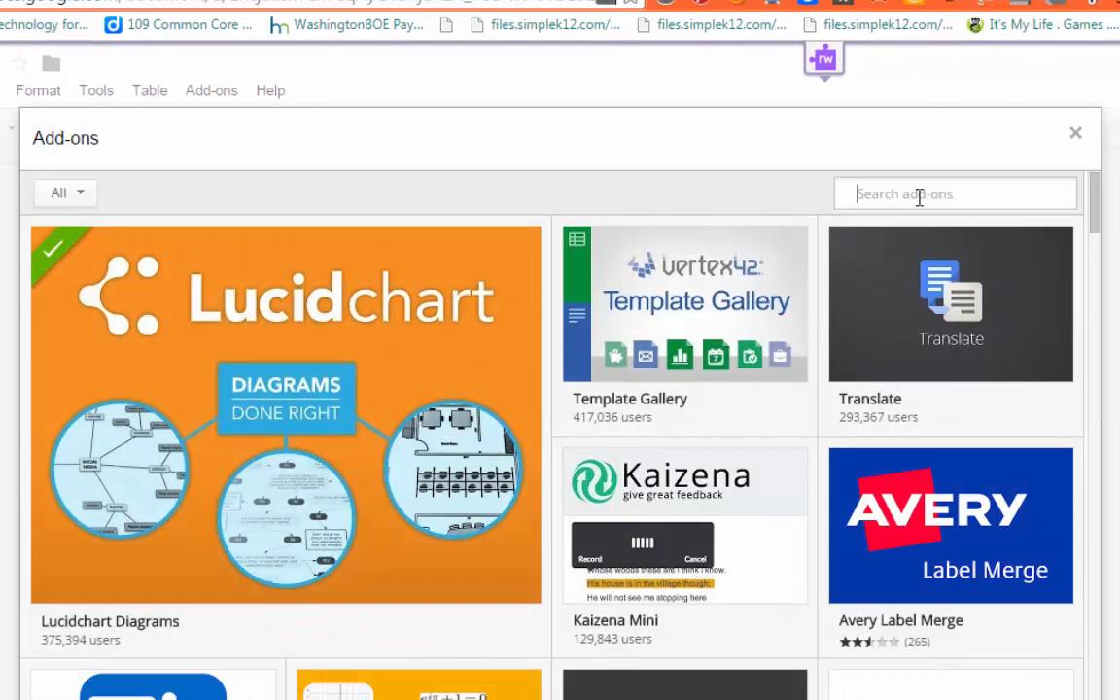
pyautogui.write('orang')
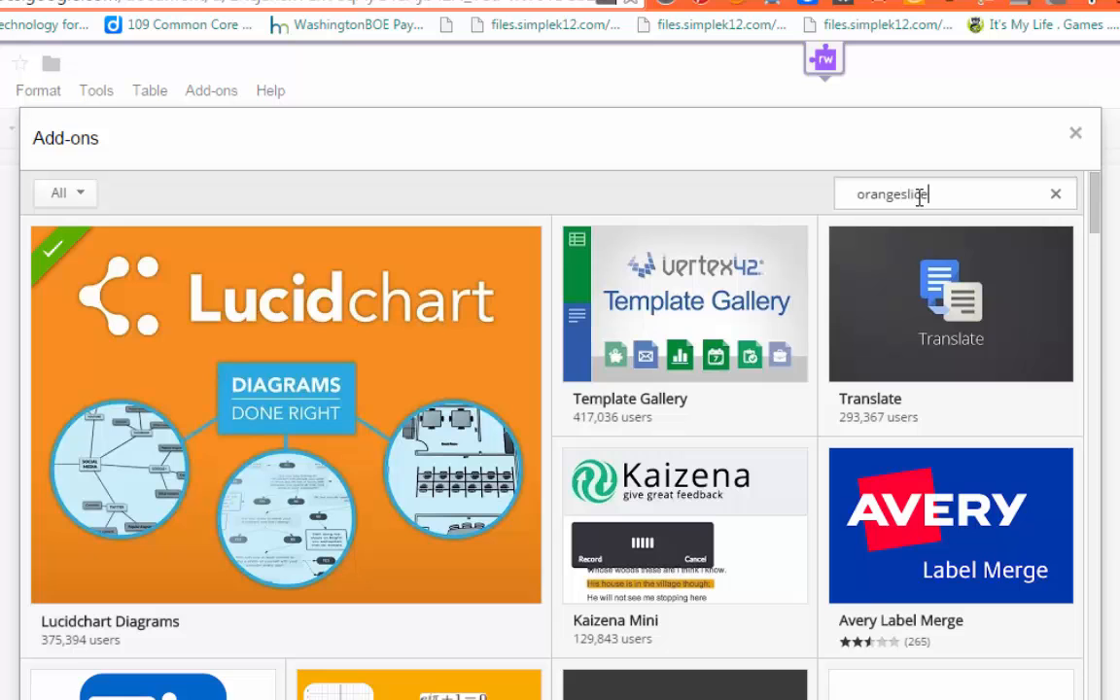
pyautogui.write('eslice')
pyautogui.press('Return')
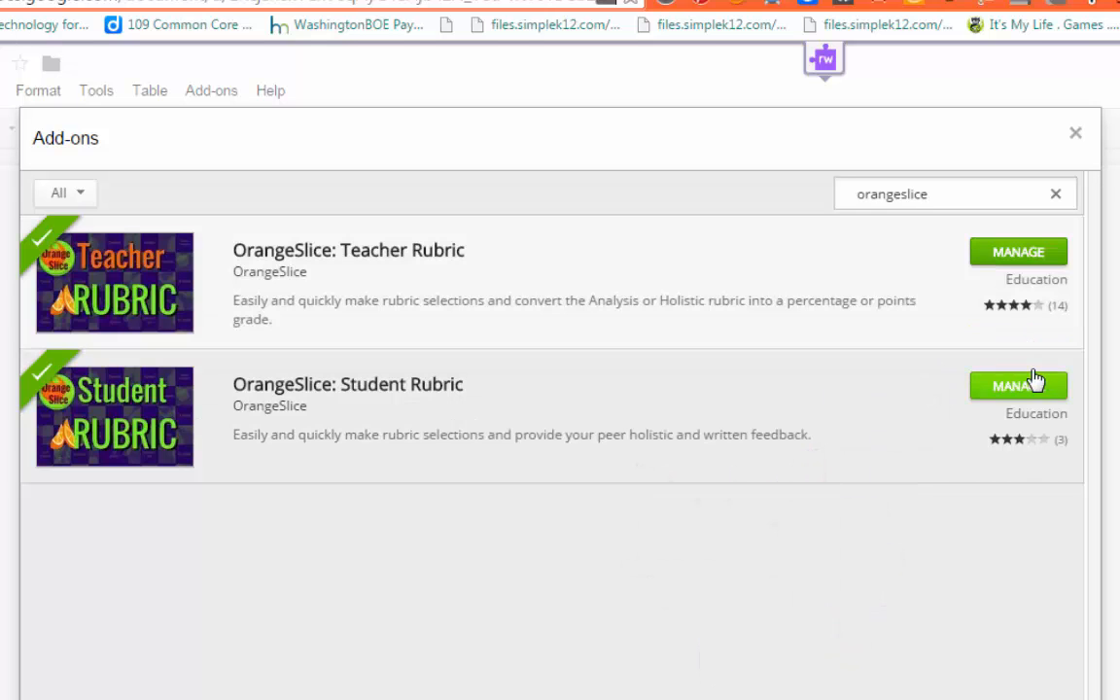
pyautogui.click(1075, 135)
# Launch Score Rubric from the OrangeSlice: Teacher Rubric add-on in the blank document.
pyautogui.click(206, 93)
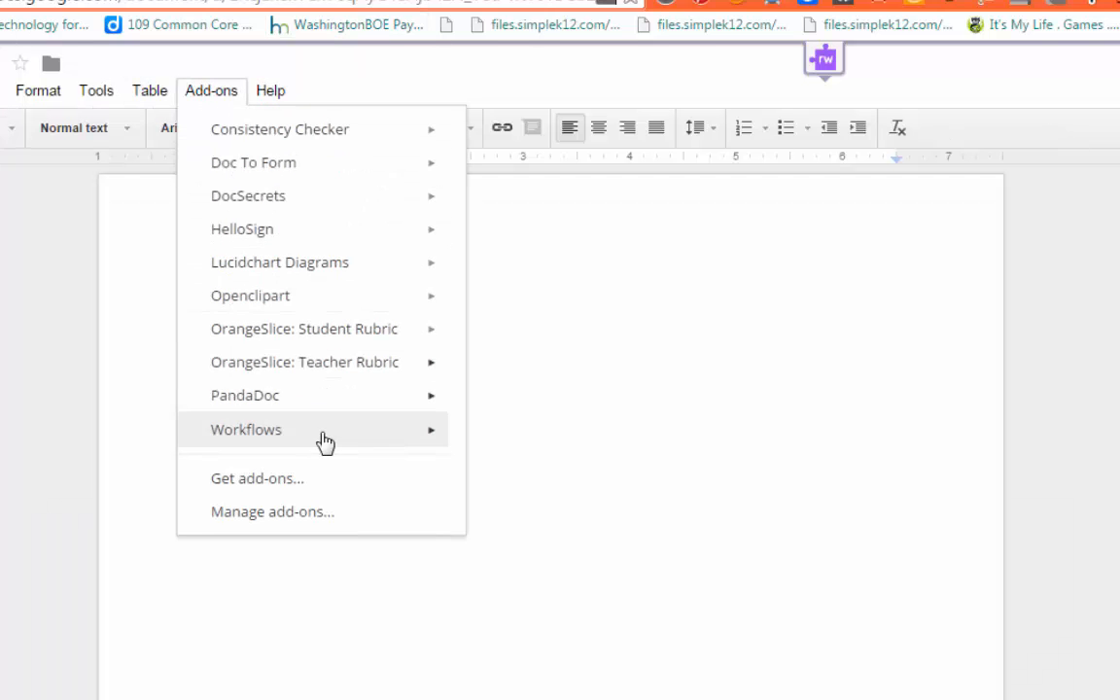
pyautogui.moveTo(342, 335)
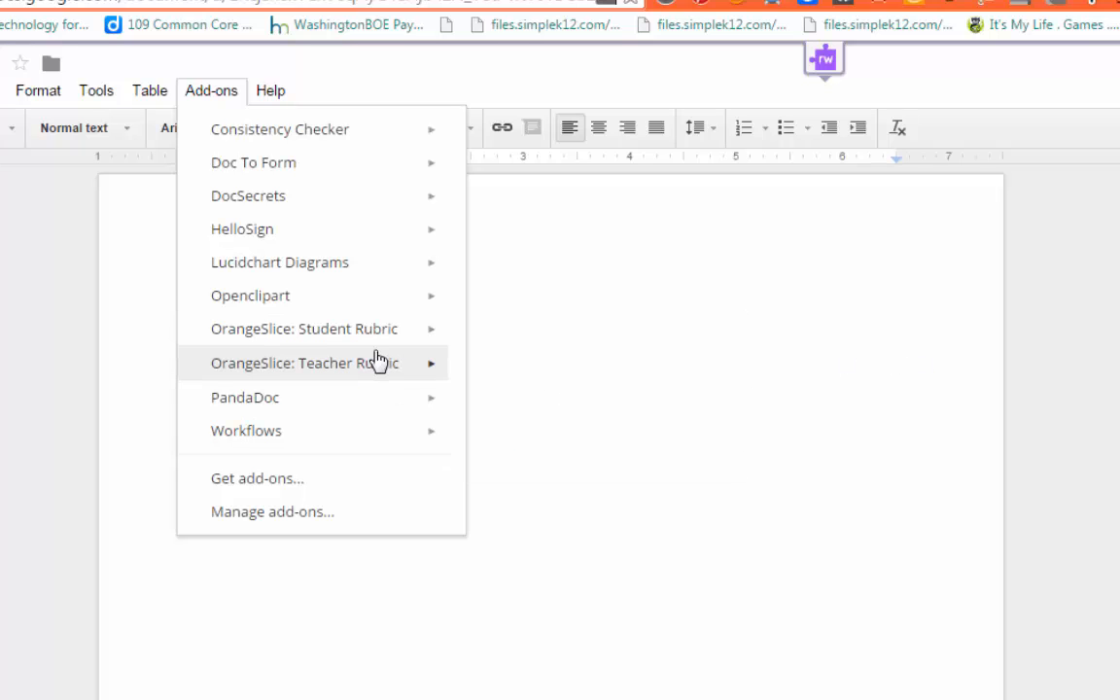
pyautogui.moveTo(375, 360)
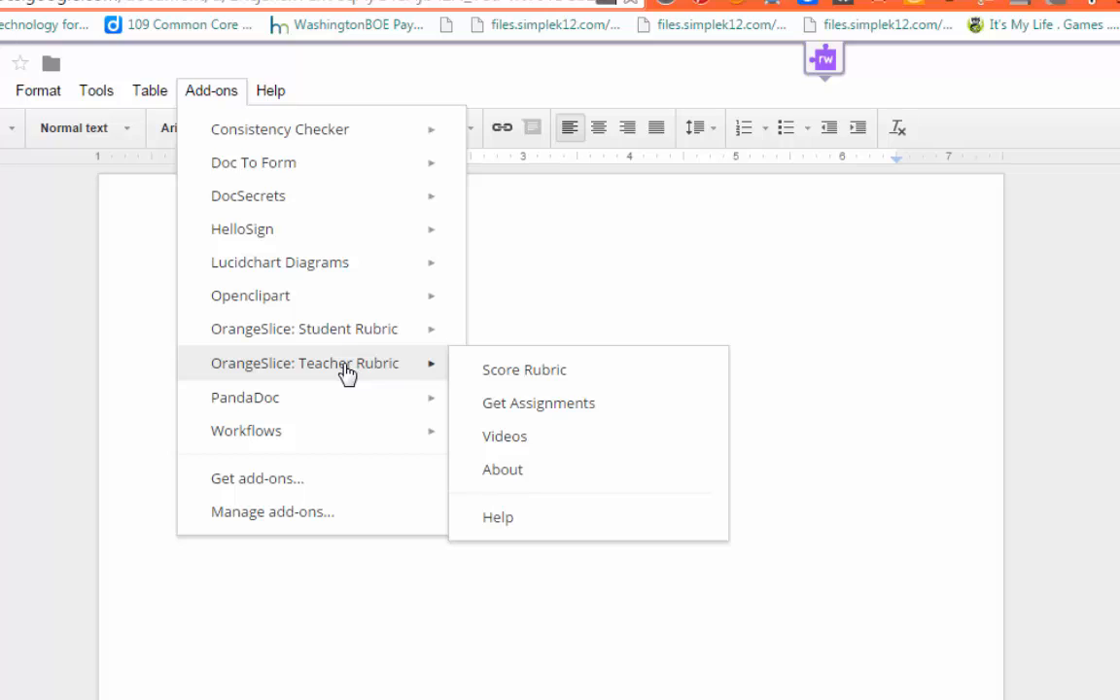
pyautogui.click(516, 373)
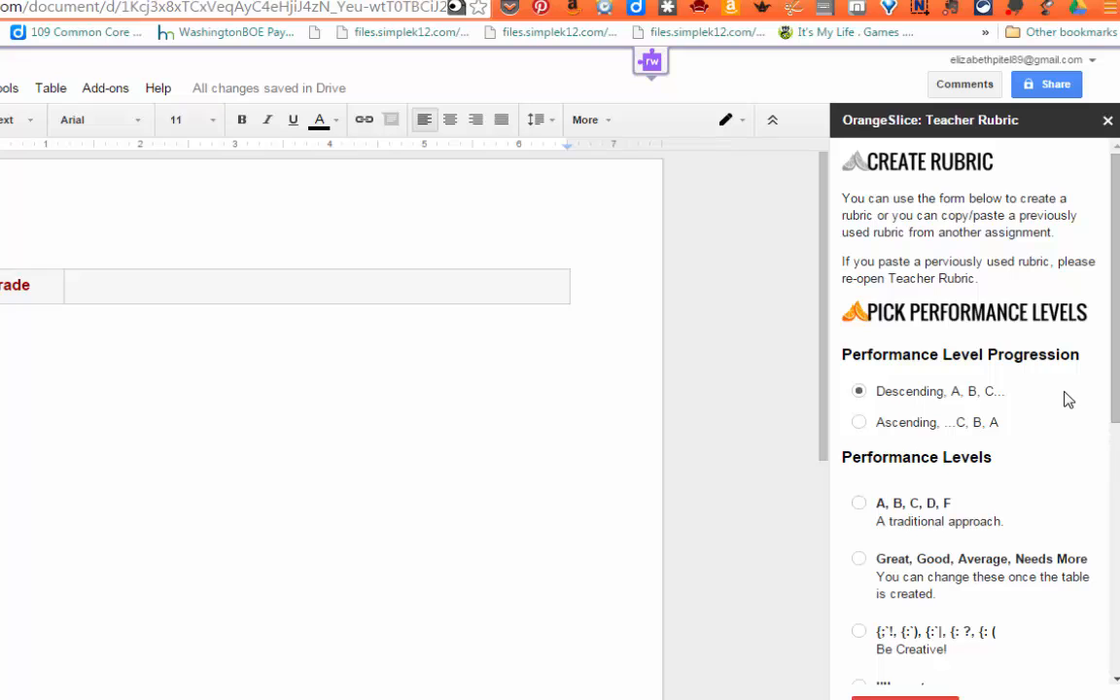
# Create a rubric using "I'll create my own" for the performance levels and one blank "I got this one!" category row.
pyautogui.scroll(-1, 946, 520)
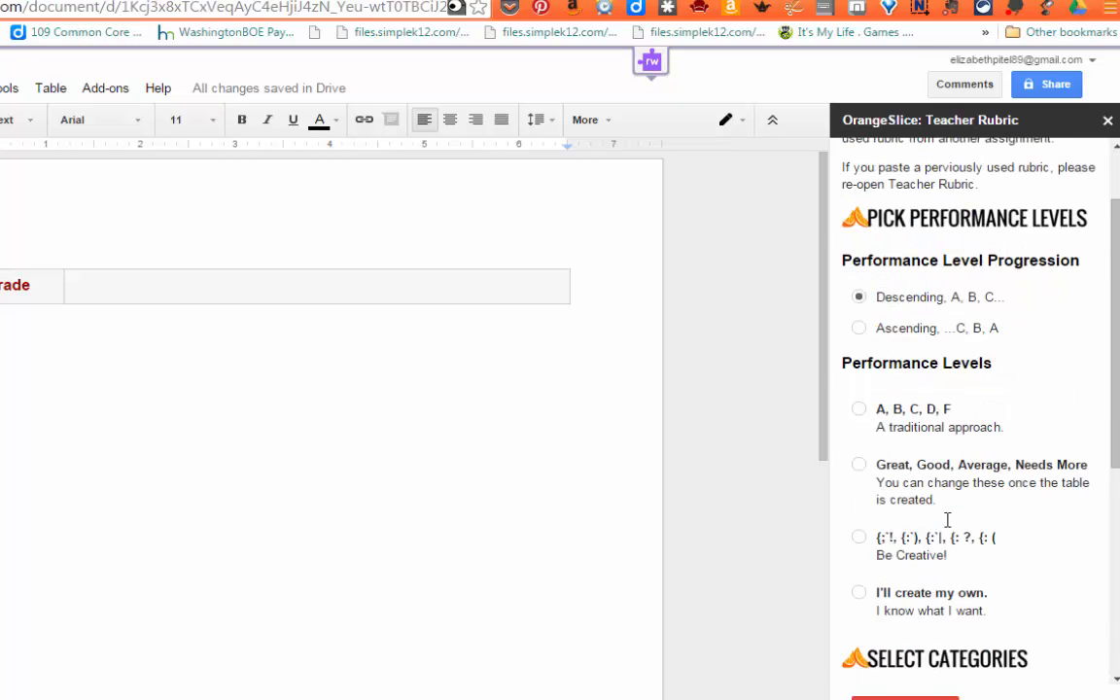
pyautogui.click(859, 593)
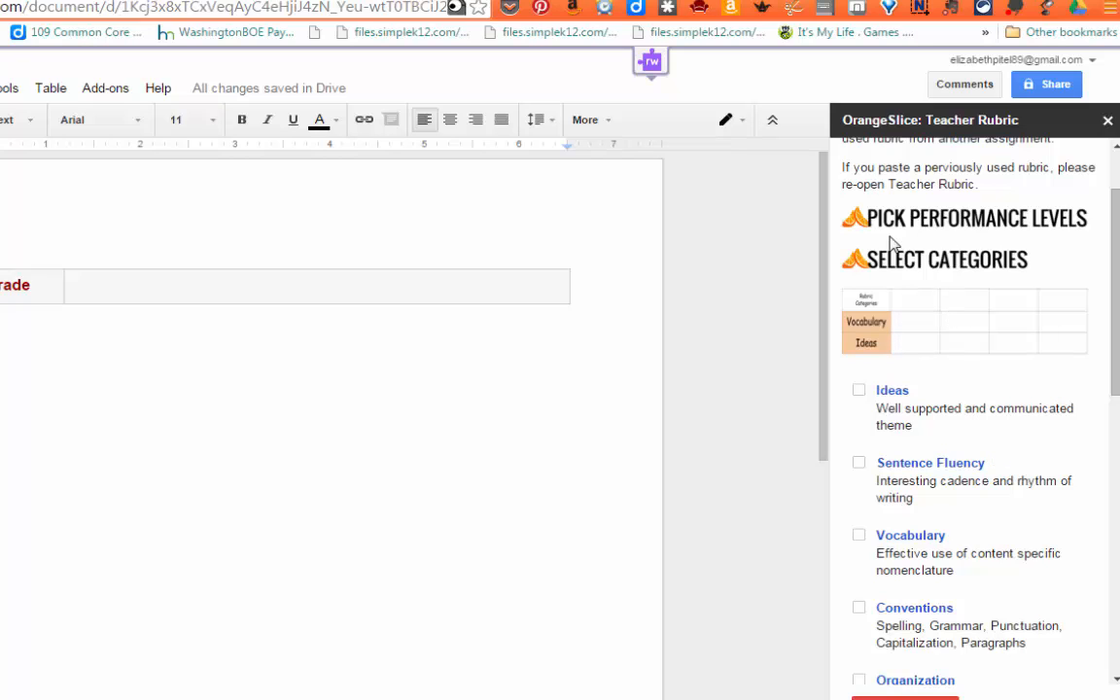
pyautogui.scroll(-2, 928, 377)
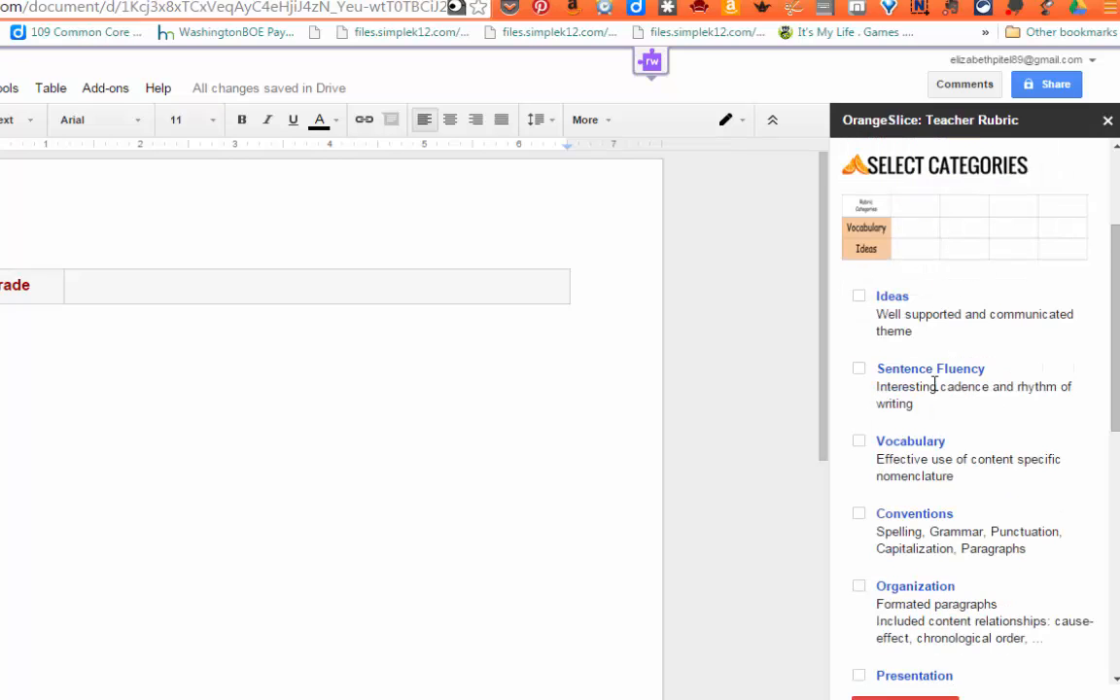
pyautogui.scroll(2, 932, 382)
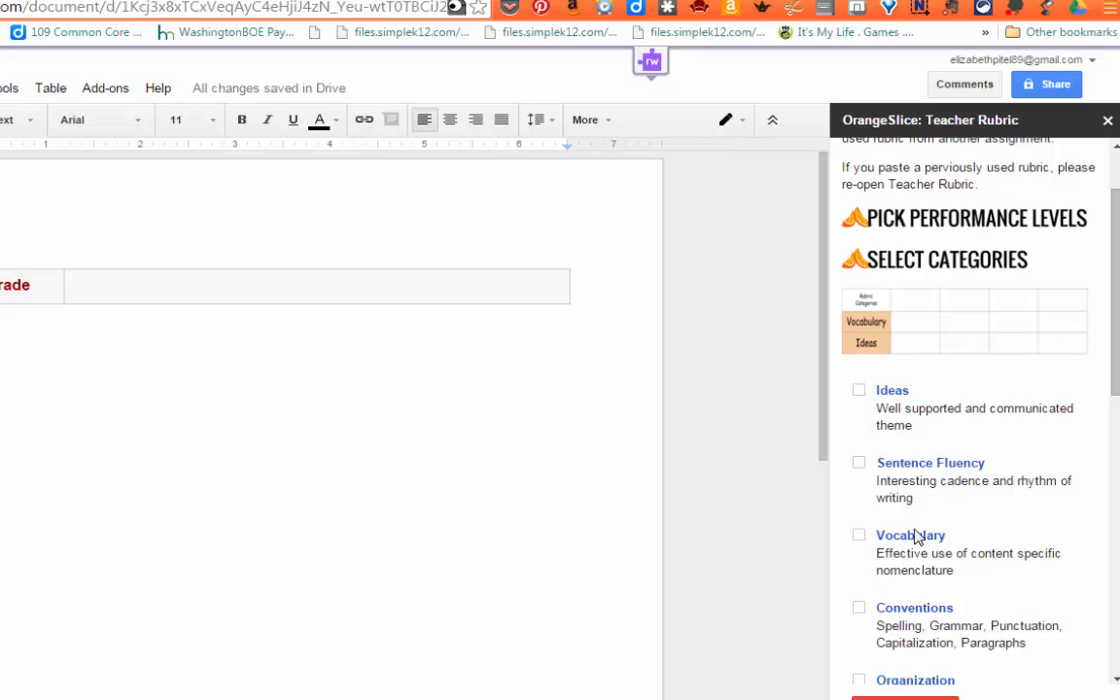
pyautogui.scroll(-4, 961, 393)
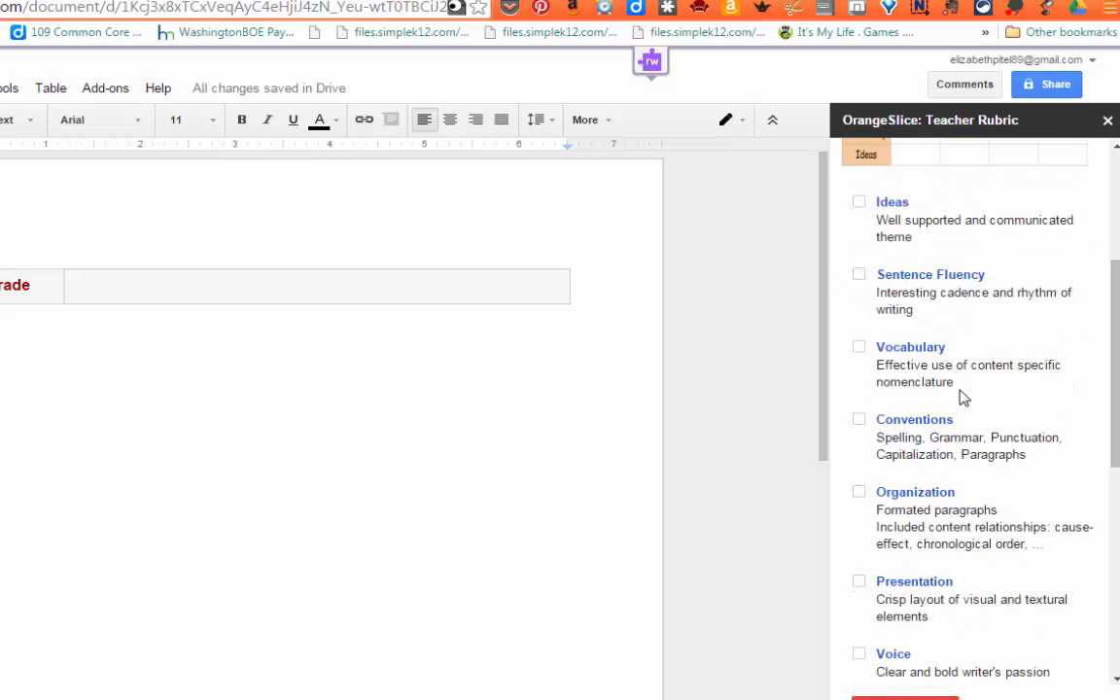
pyautogui.click(859, 521)
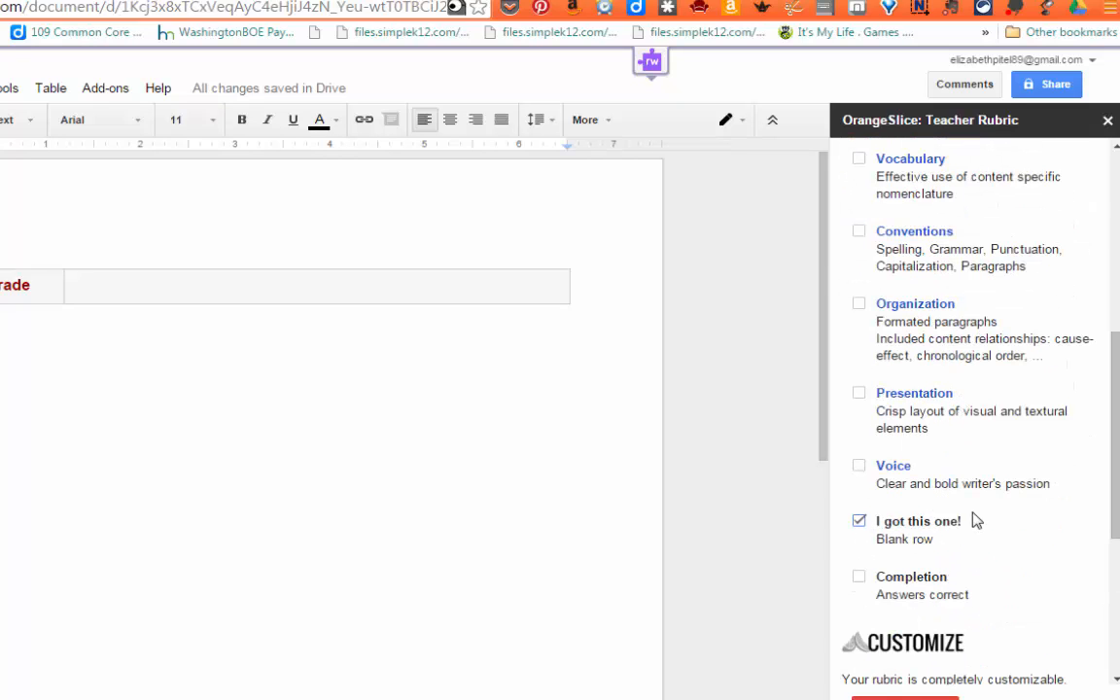
pyautogui.scroll(-4, 980, 520)
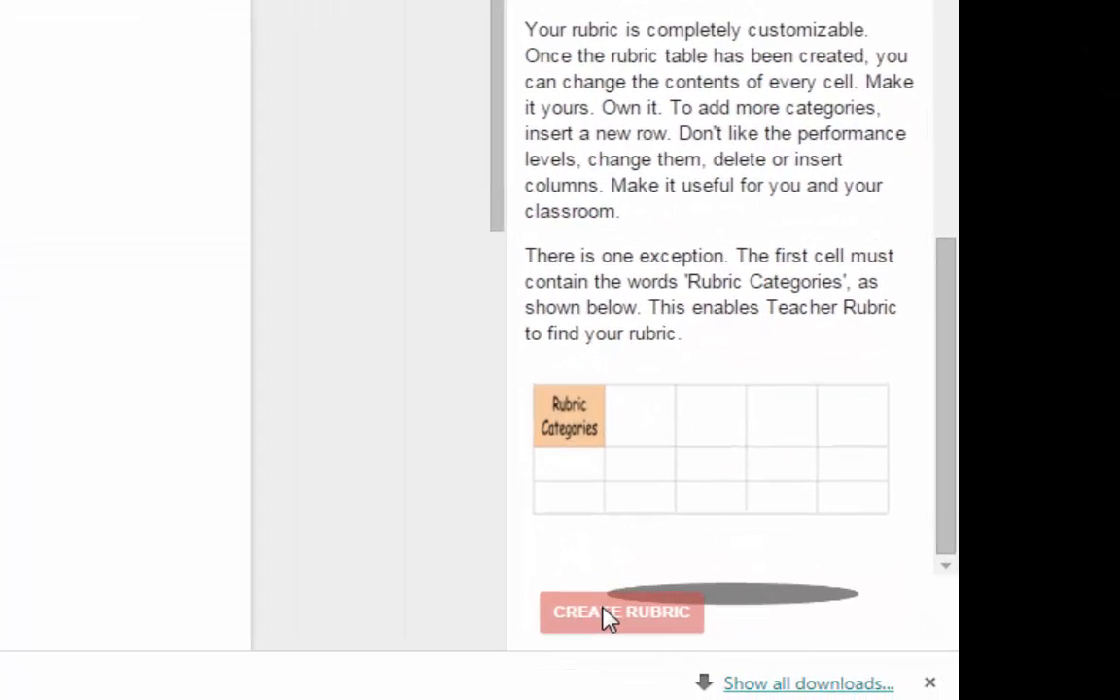
pyautogui.click(895, 698)
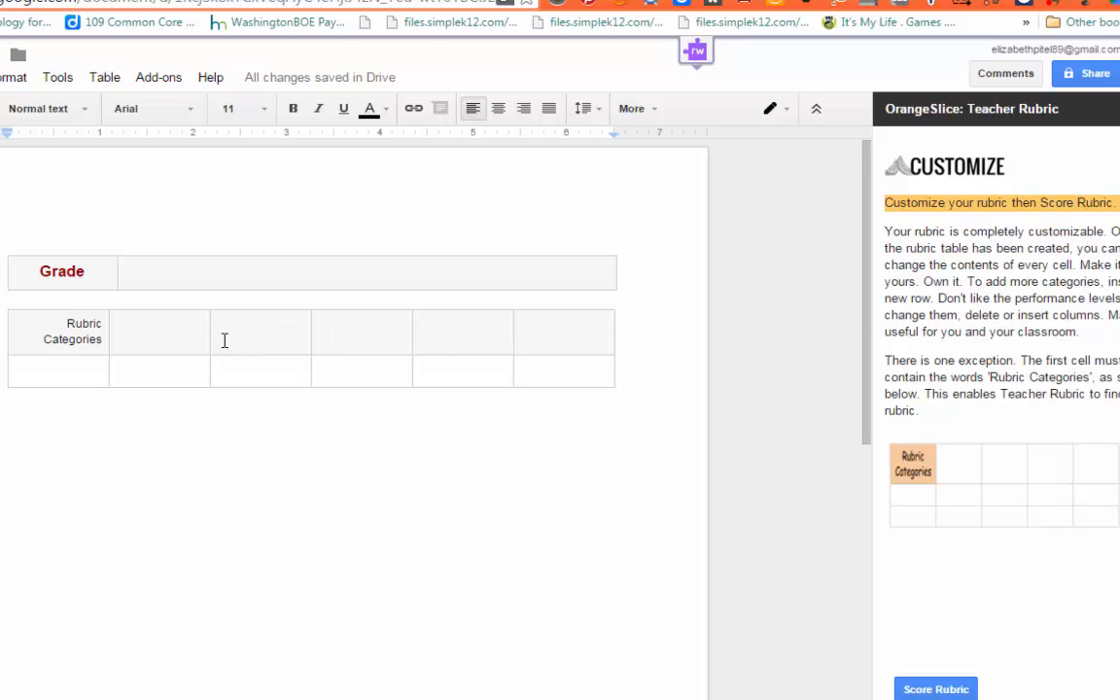
# Paste the copied level headings 4 to 1 and their indicators into the rubric, starting beside the Rubric Categories cell.
pyautogui.moveTo(525, 325); pyautogui.dragTo(582, 367)
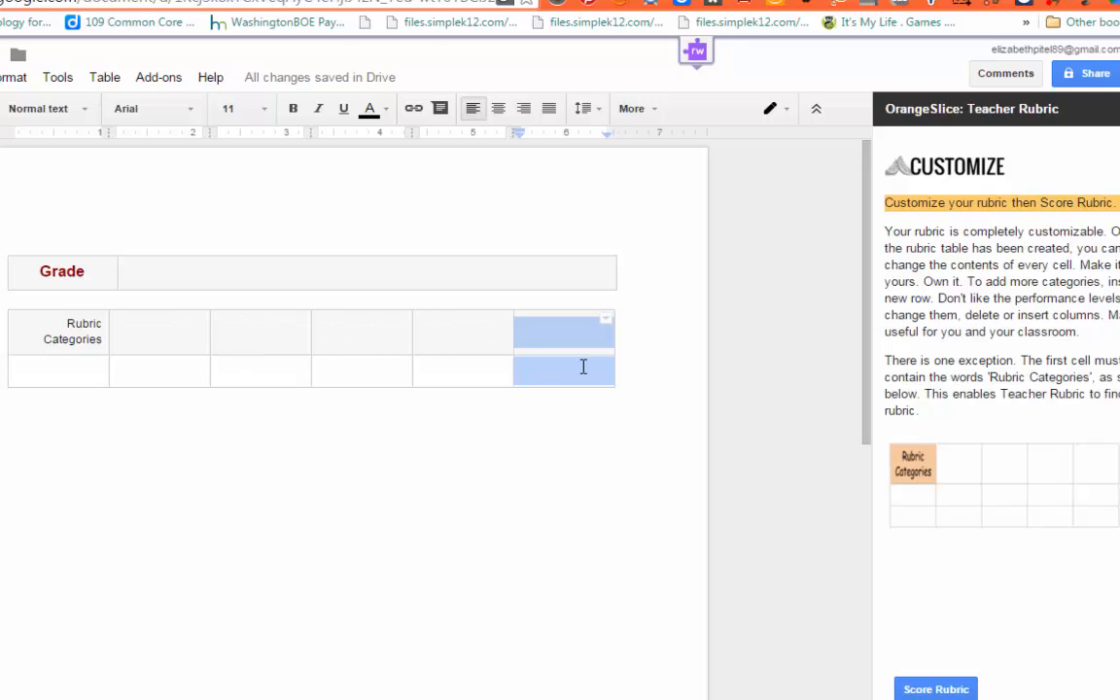
pyautogui.click(160, 330)
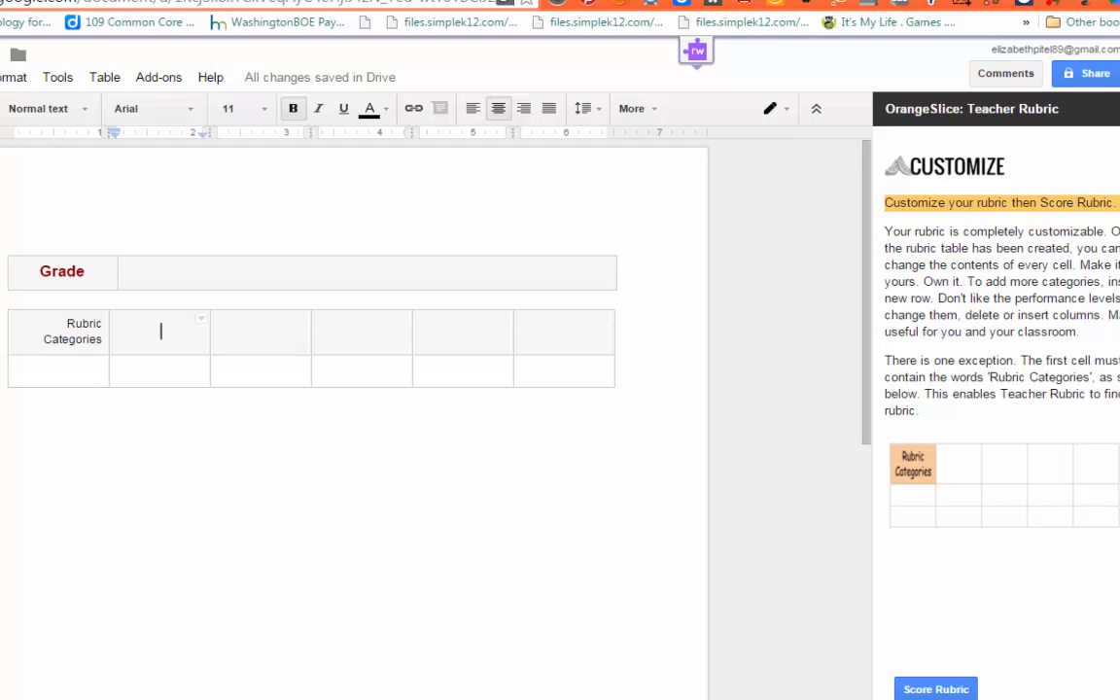
pyautogui.rightClick(160, 333)
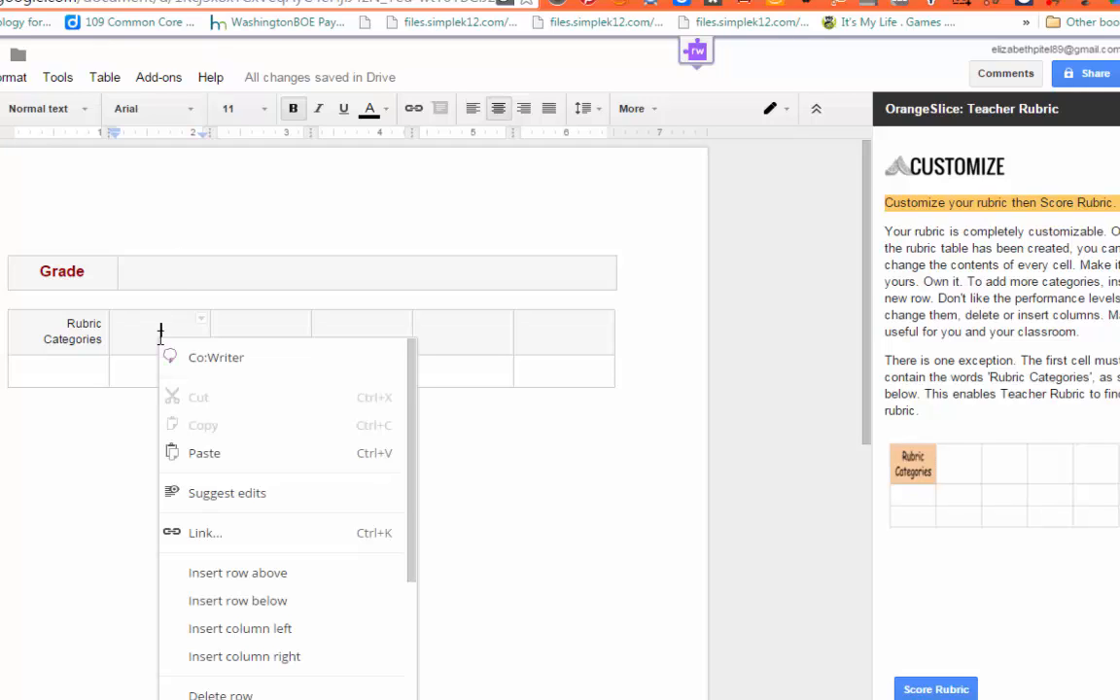
pyautogui.click(248, 465)
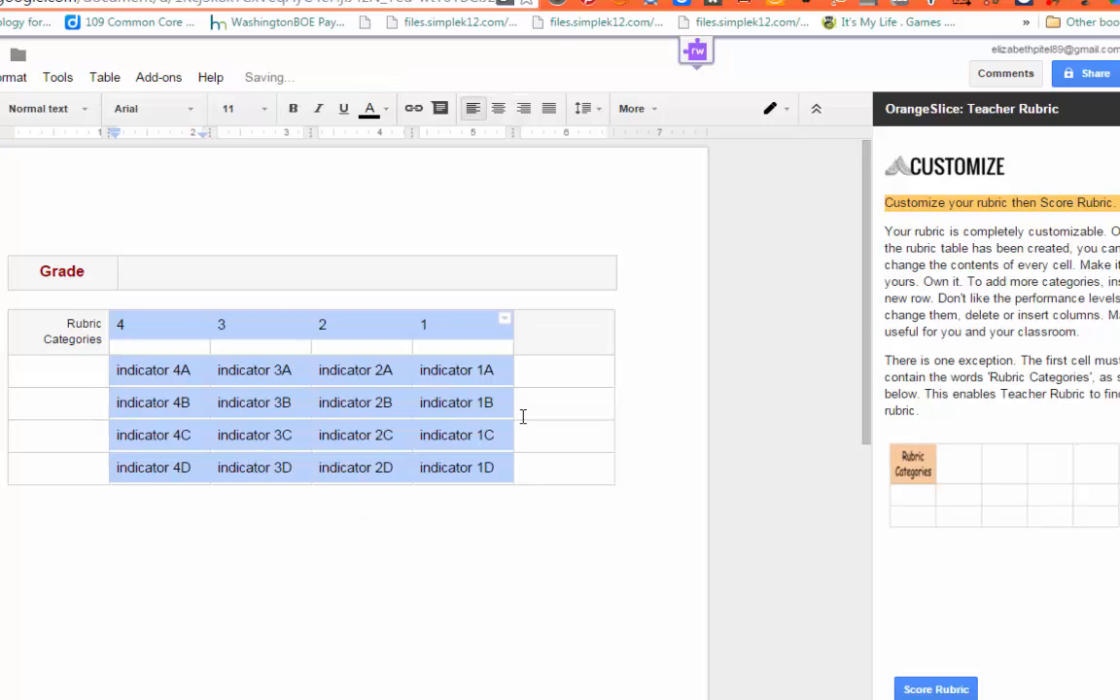
# Copy Category A through Category D from the other document's source table and paste them into the new rubric's first column.
pyautogui.click(27, 365)
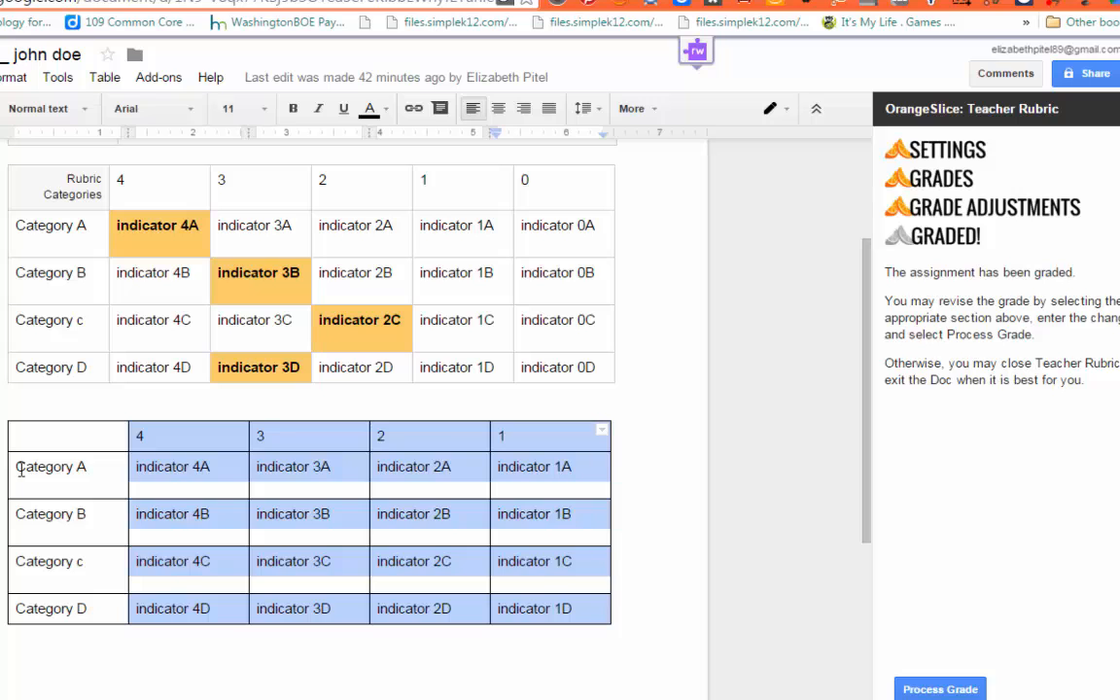
pyautogui.moveTo(19, 470); pyautogui.dragTo(90, 549)
pyautogui.rightClick(92, 550)
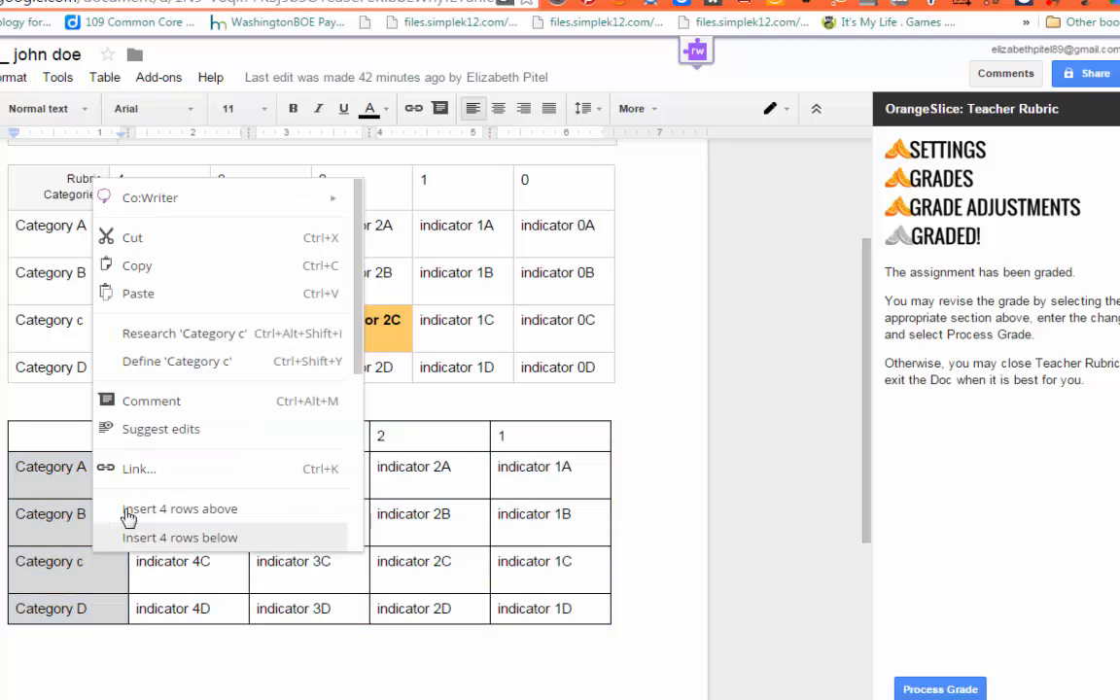
pyautogui.click(185, 267)
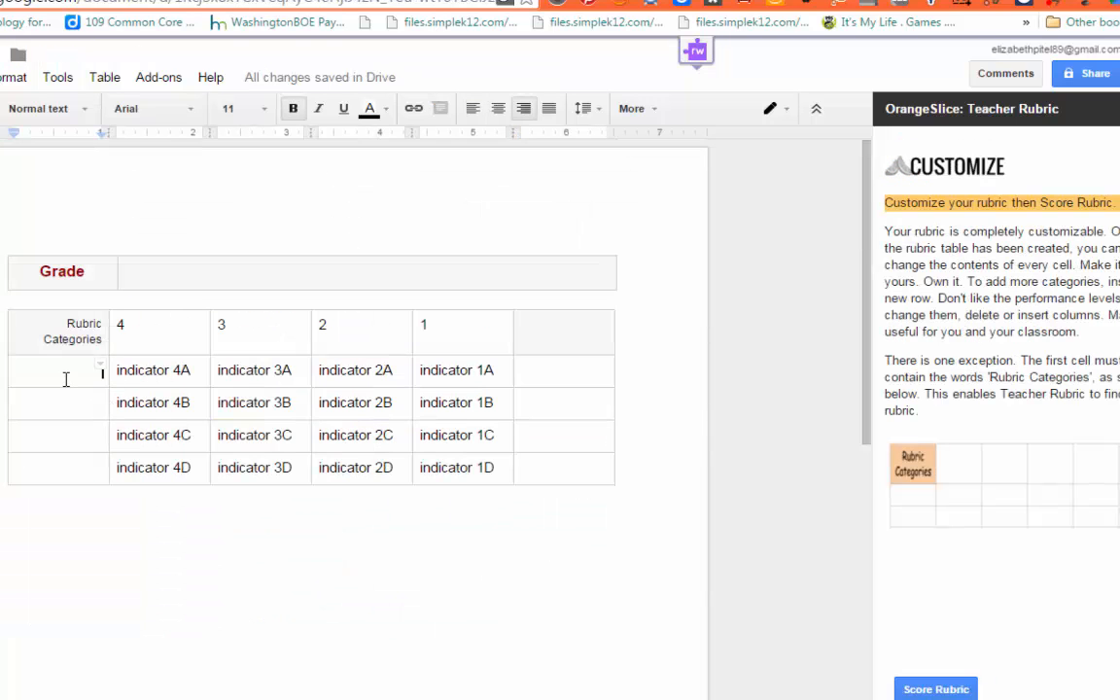
pyautogui.rightClick(66, 379)
pyautogui.click(118, 463)
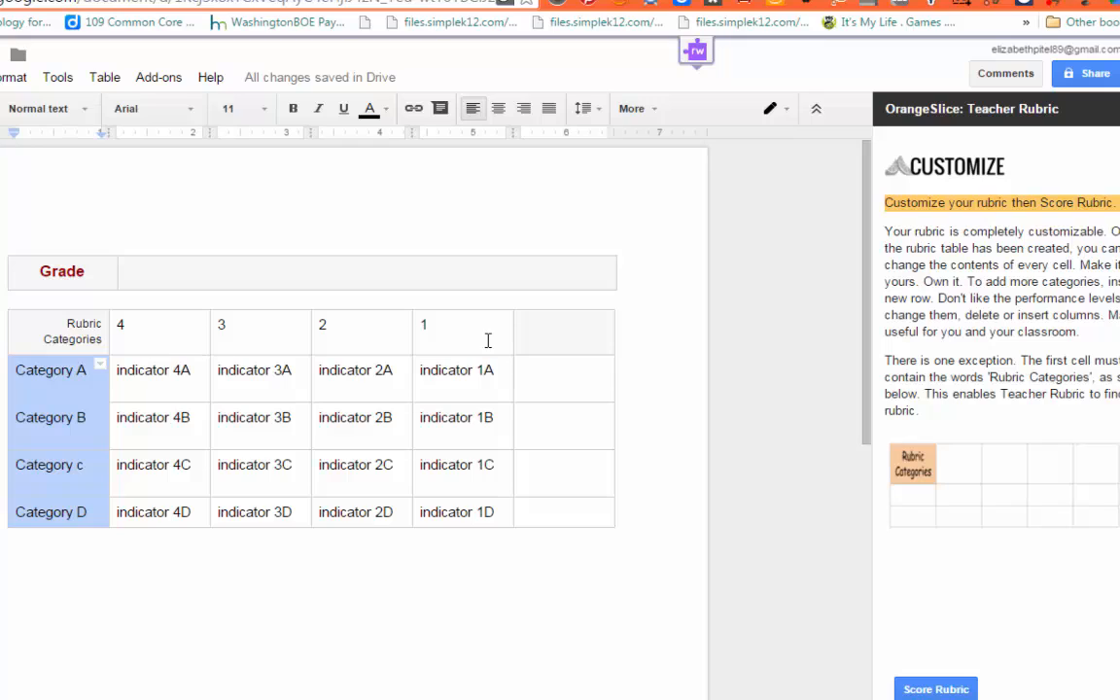
# Fill the rubric's last column with the heading 0 and a 0 for each of the four categories.
pyautogui.click(547, 329)
pyautogui.write('0')
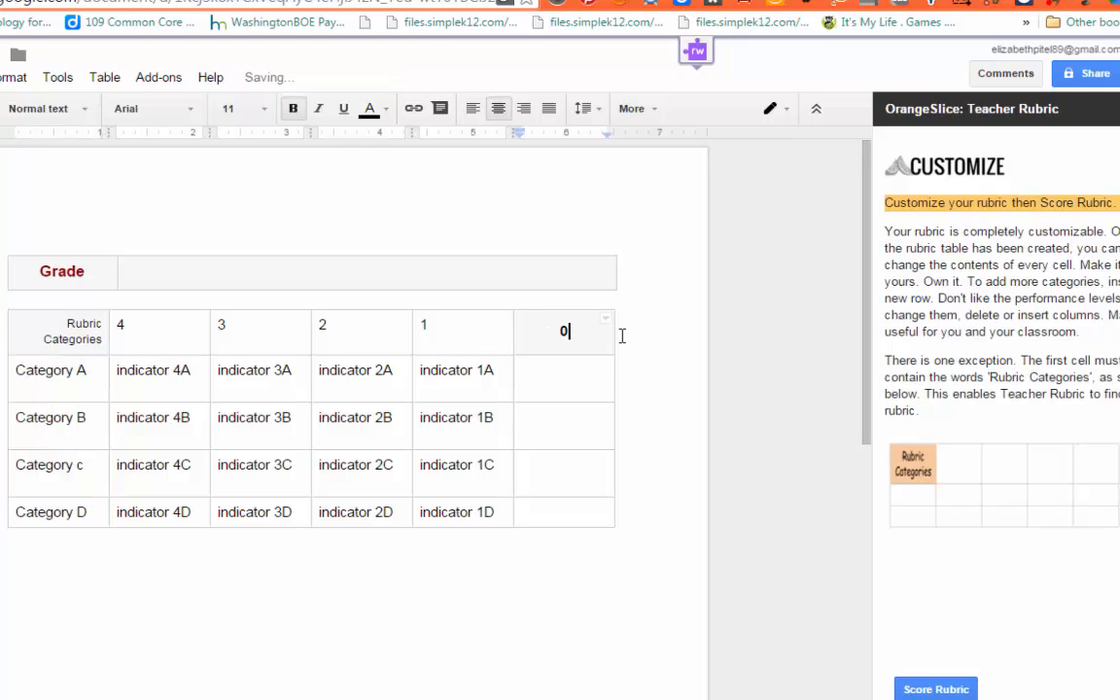
pyautogui.click(558, 391)
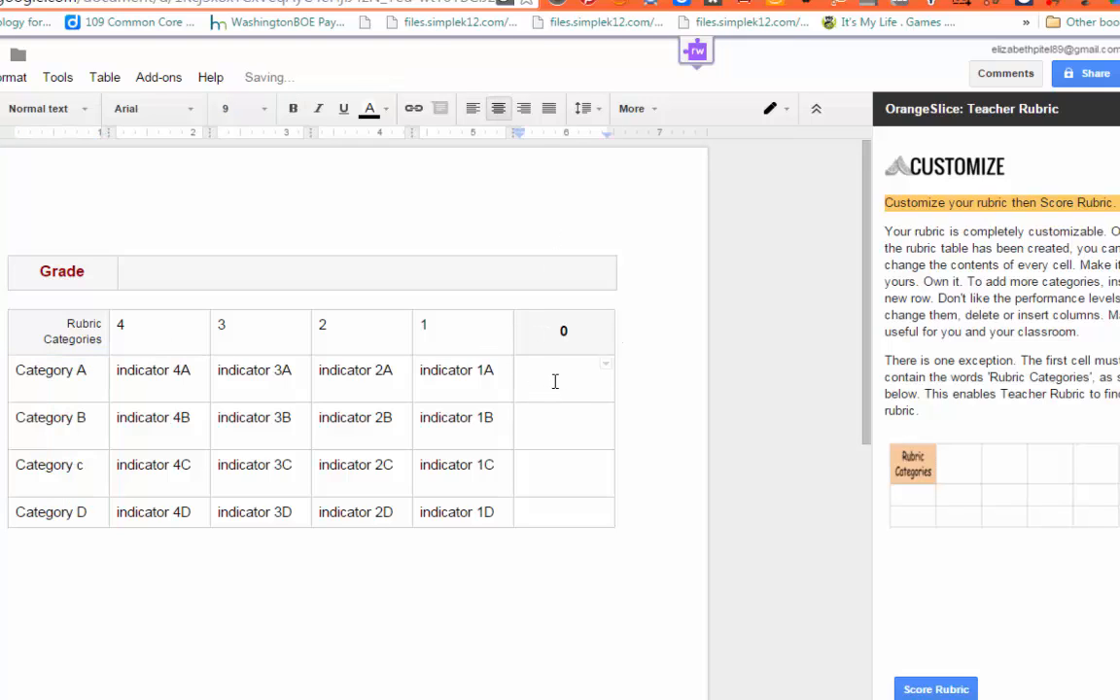
pyautogui.write('0')
pyautogui.click(573, 442)
pyautogui.write('0')
pyautogui.click(565, 481)
pyautogui.write('0')
pyautogui.click(566, 509)
pyautogui.write('0')
pyautogui.click(575, 424)
# Start scoring the rubric and apply settings with the Analysis rubric type, the assignment's total points and 0 to X category points.
pyautogui.click(922, 691)
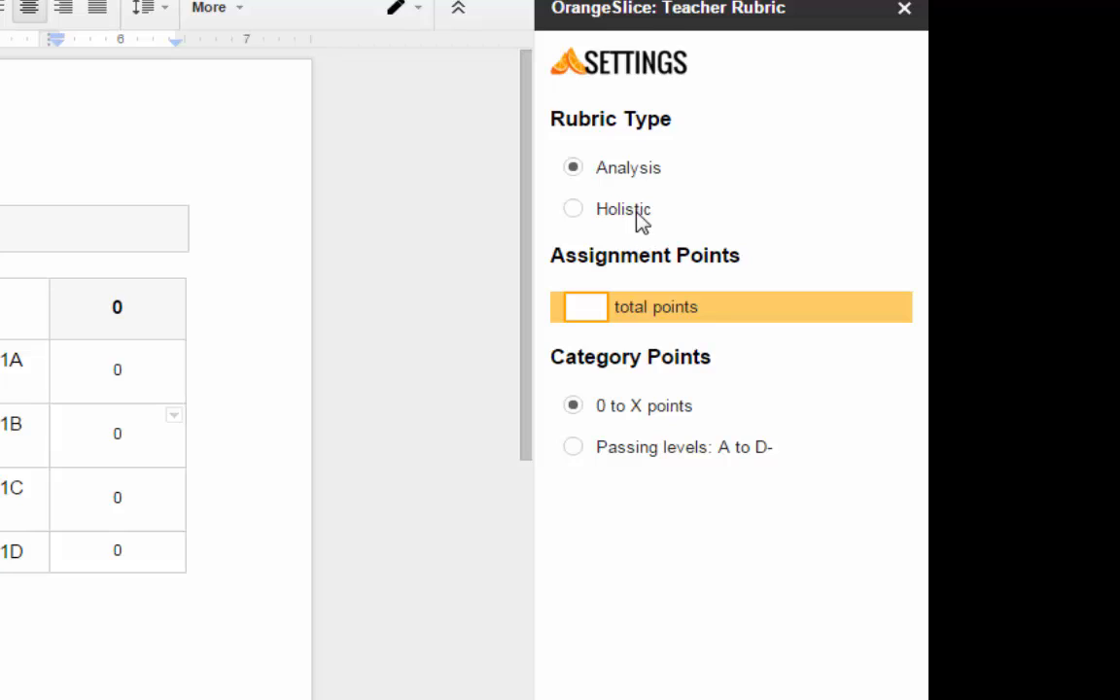
pyautogui.click(572, 212)
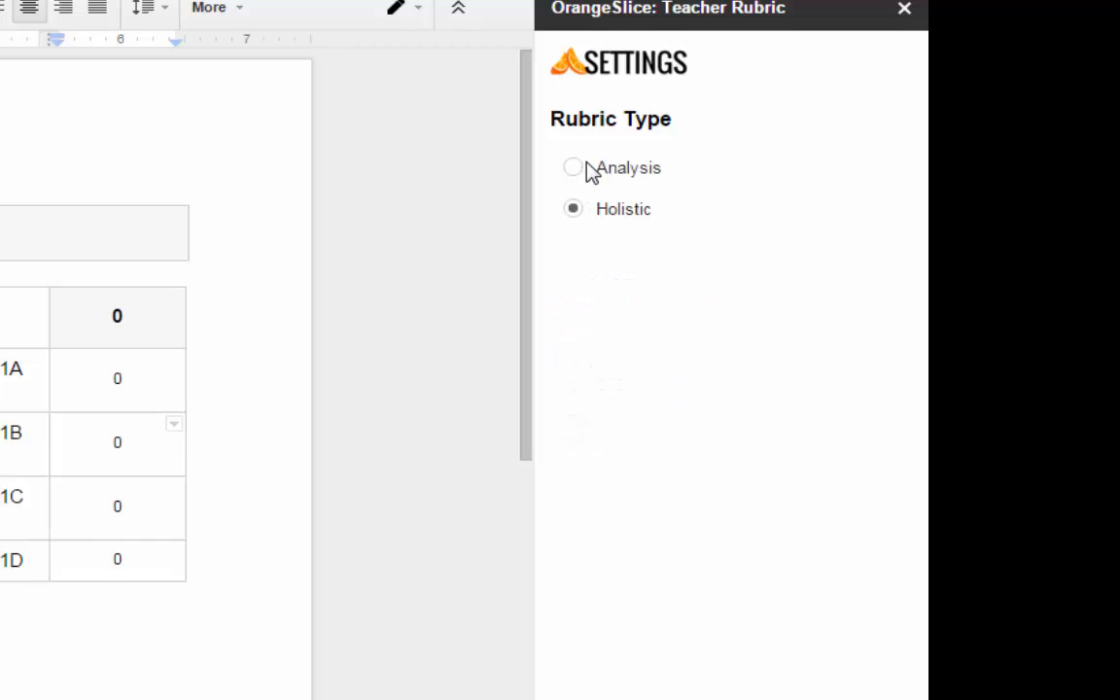
pyautogui.click(579, 170)
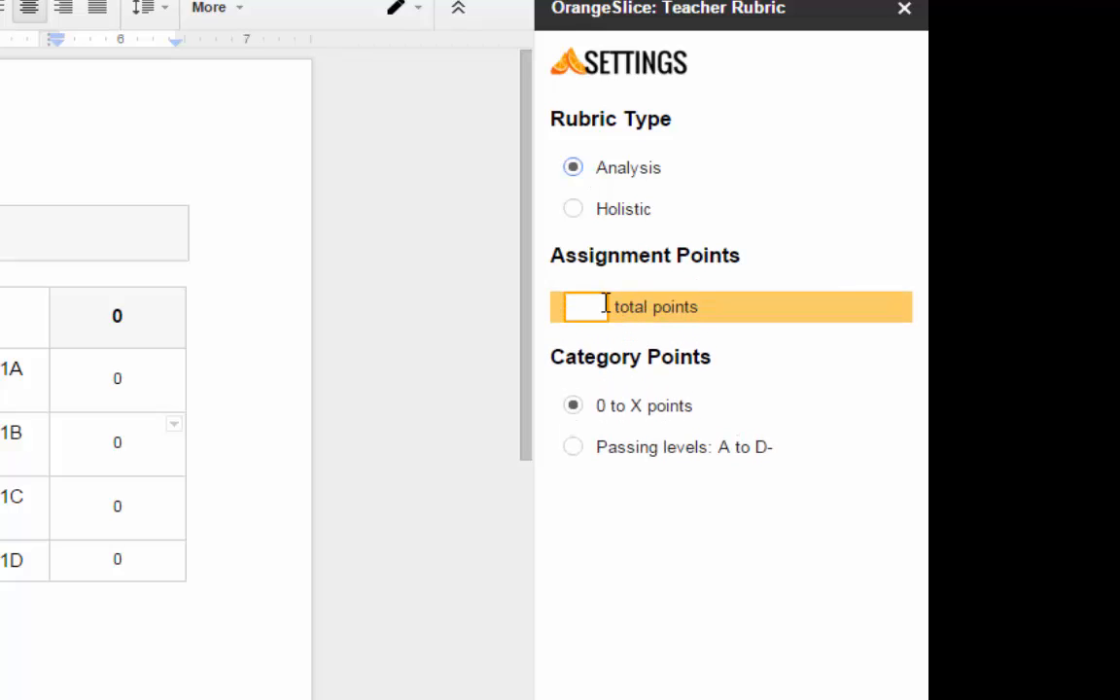
pyautogui.click(601, 305)
pyautogui.click(597, 698)
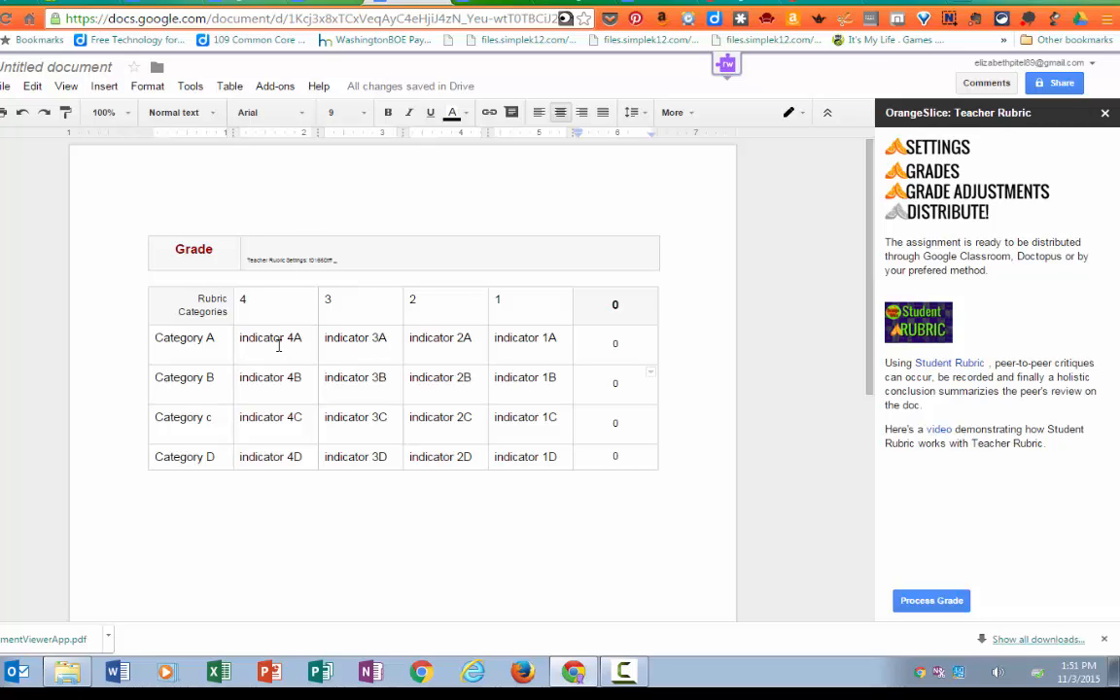
# Rename the document as "Rubric to Use".
pyautogui.click(72, 64)
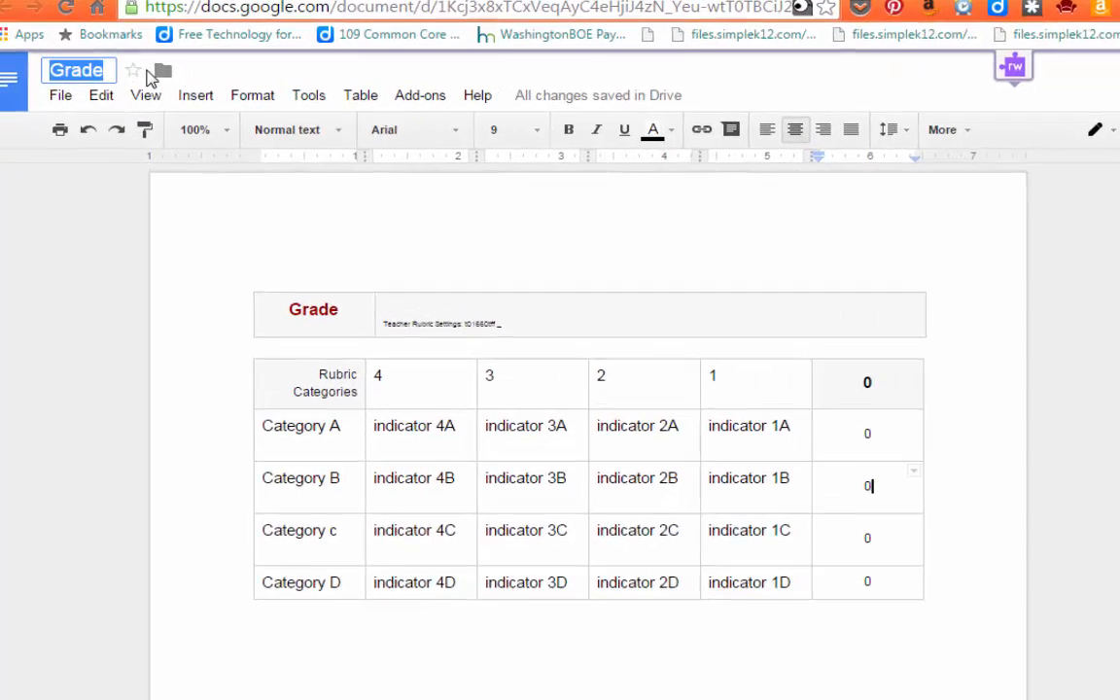
pyautogui.write('R')
pyautogui.press('BackSpace')
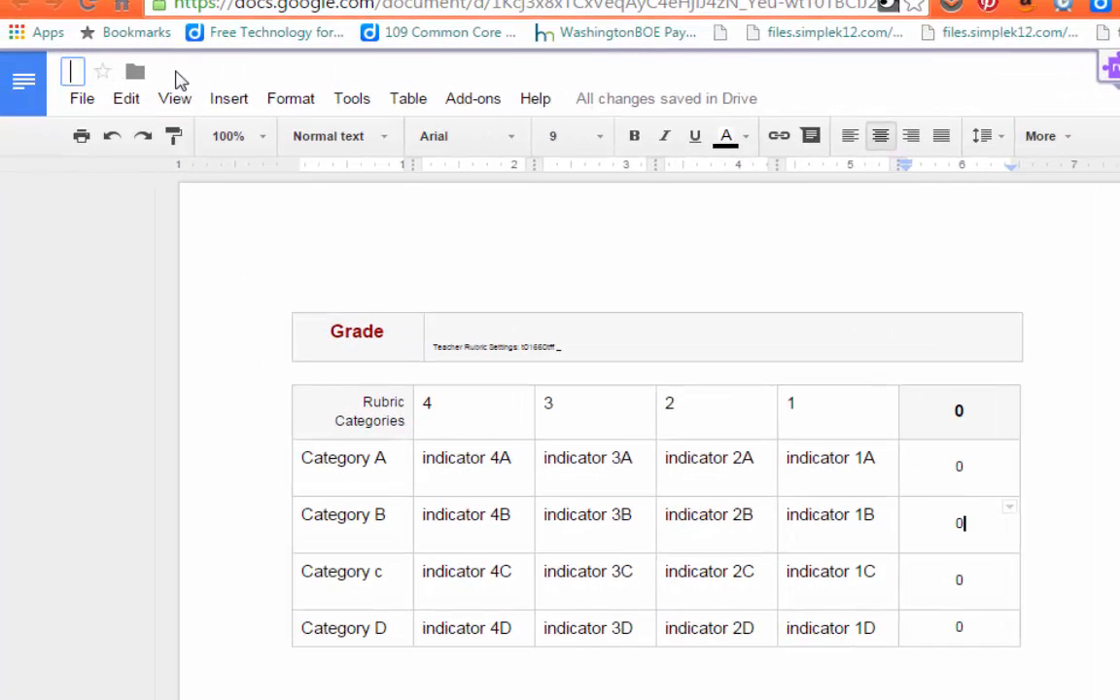
pyautogui.write('Rubric to Use')
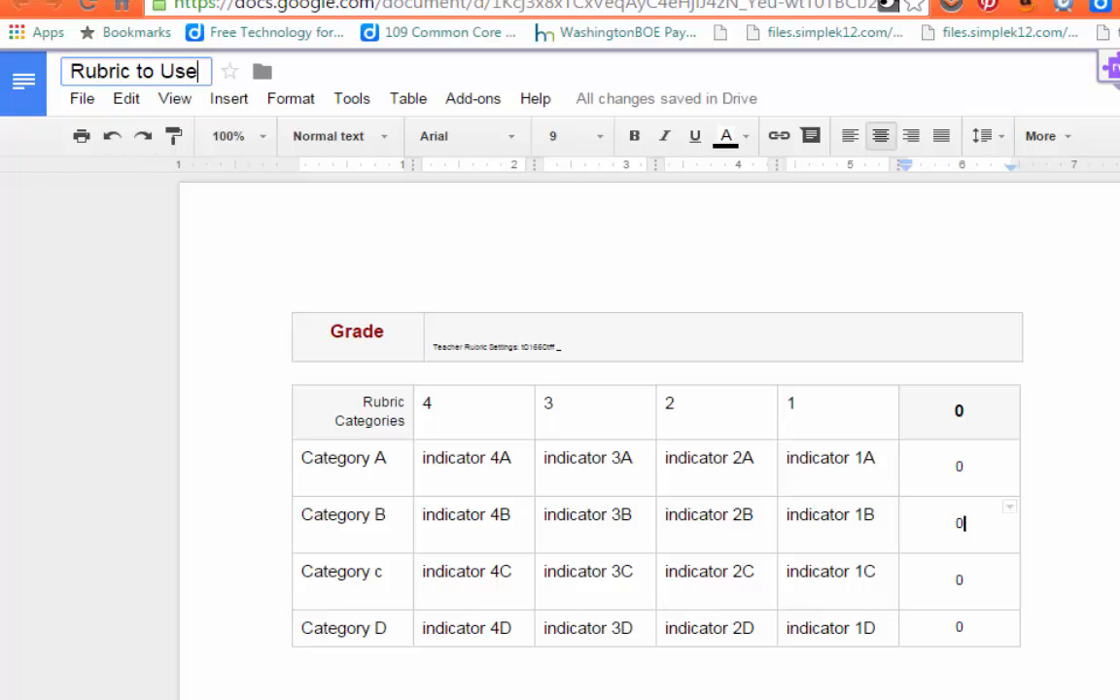
pyautogui.click(293, 678)
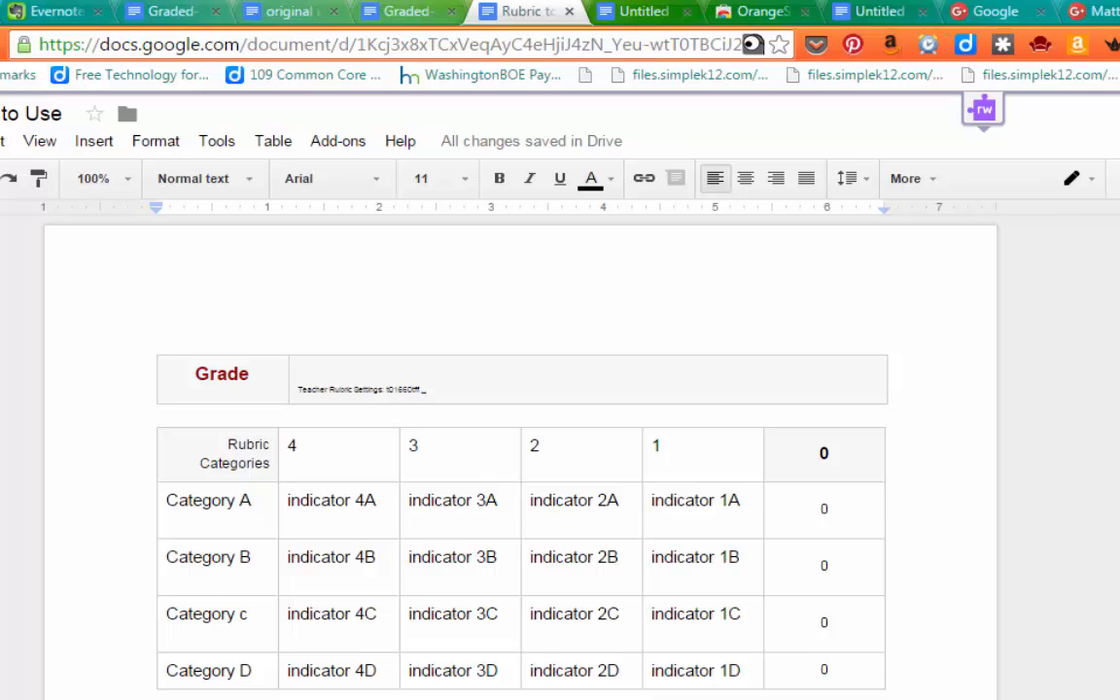
# Score the rubric with OrangeSlice Teacher Rubric, giving Category A 3, Category B 4, Category c 2 and Category D 1, and process the grade.
pyautogui.click(405, 101)
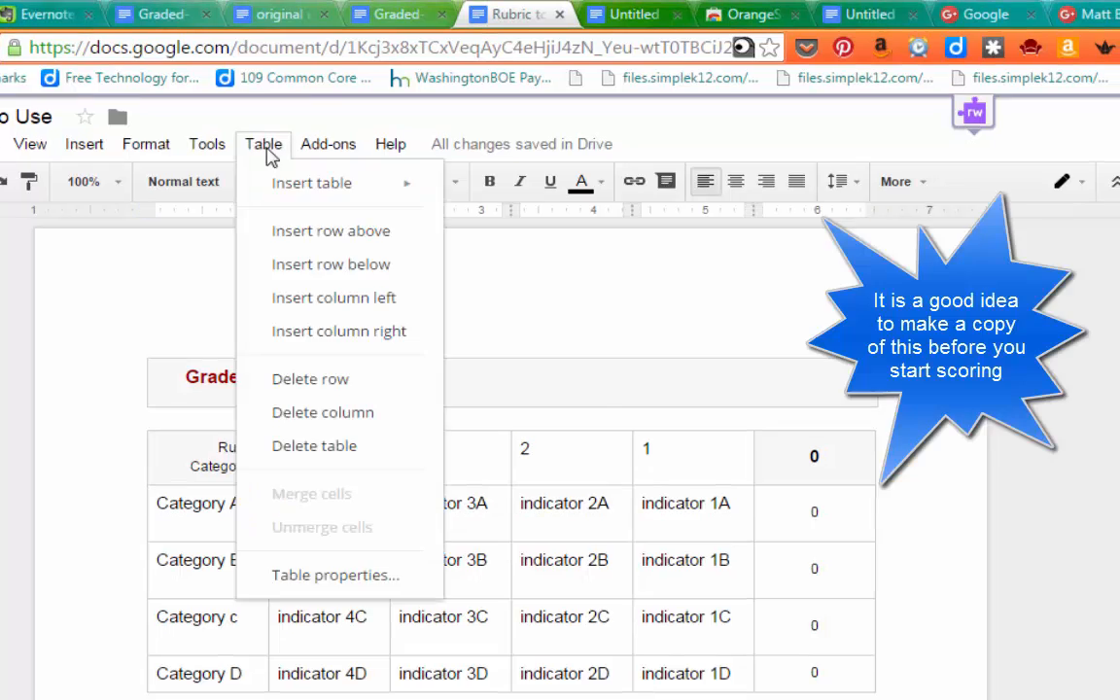
pyautogui.moveTo(465, 103)
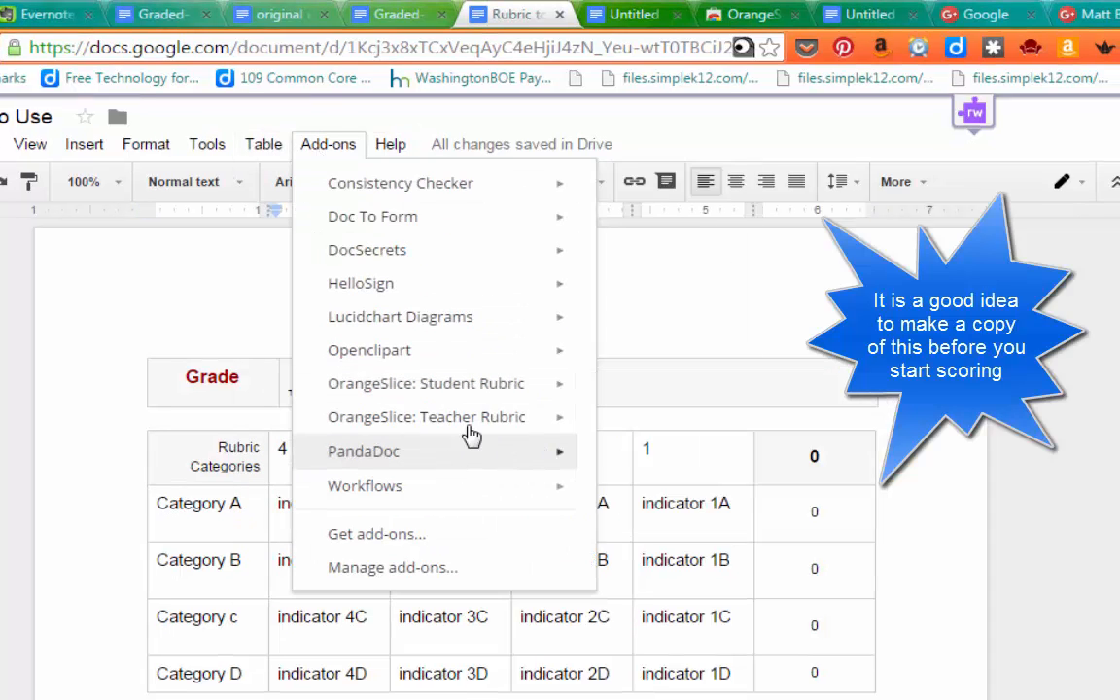
pyautogui.moveTo(545, 418)
pyautogui.click(651, 436)
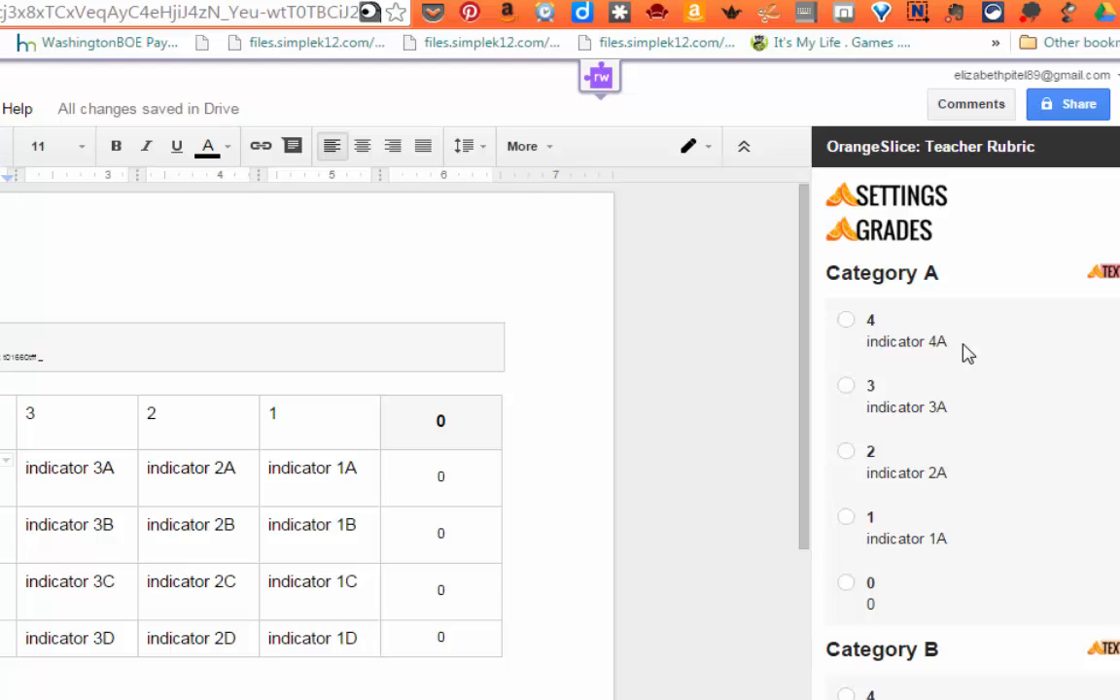
pyautogui.click(870, 409)
pyautogui.click(852, 391)
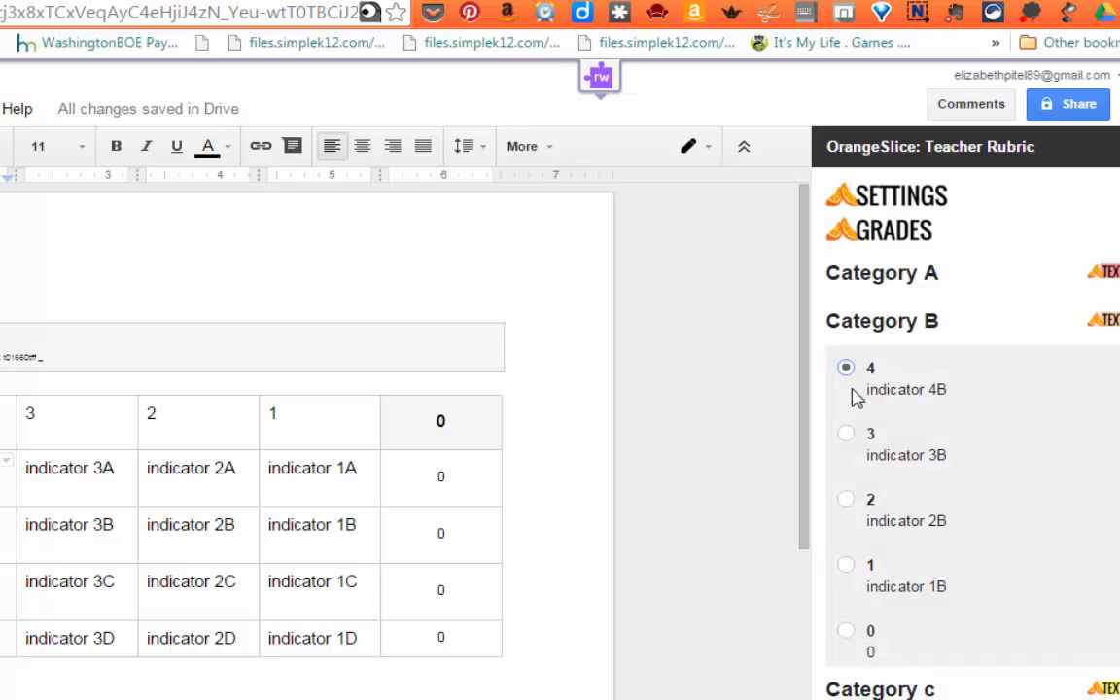
pyautogui.click(853, 554)
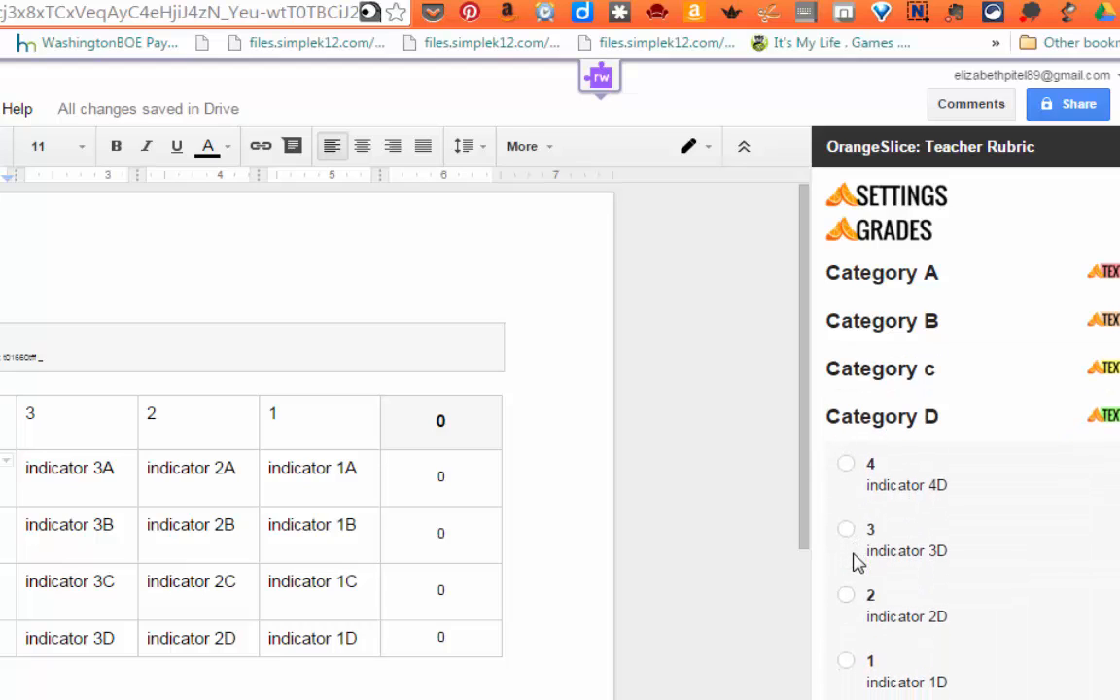
pyautogui.click(855, 665)
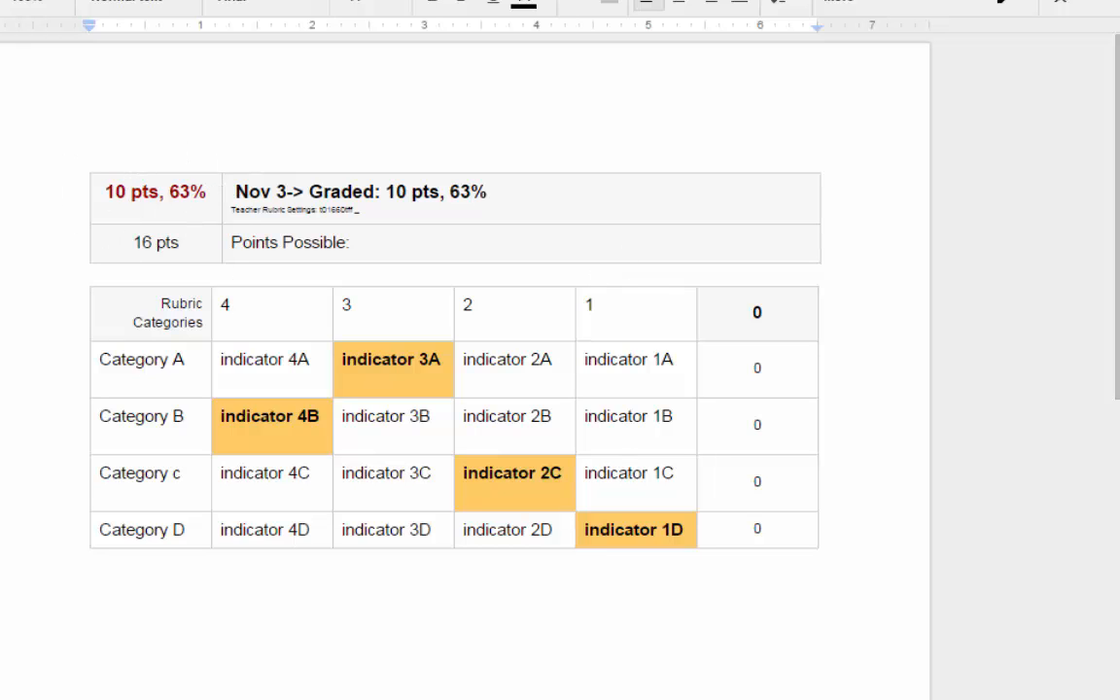
# Make a copy of the graded document named "student name rubric".
pyautogui.click(31, 51)
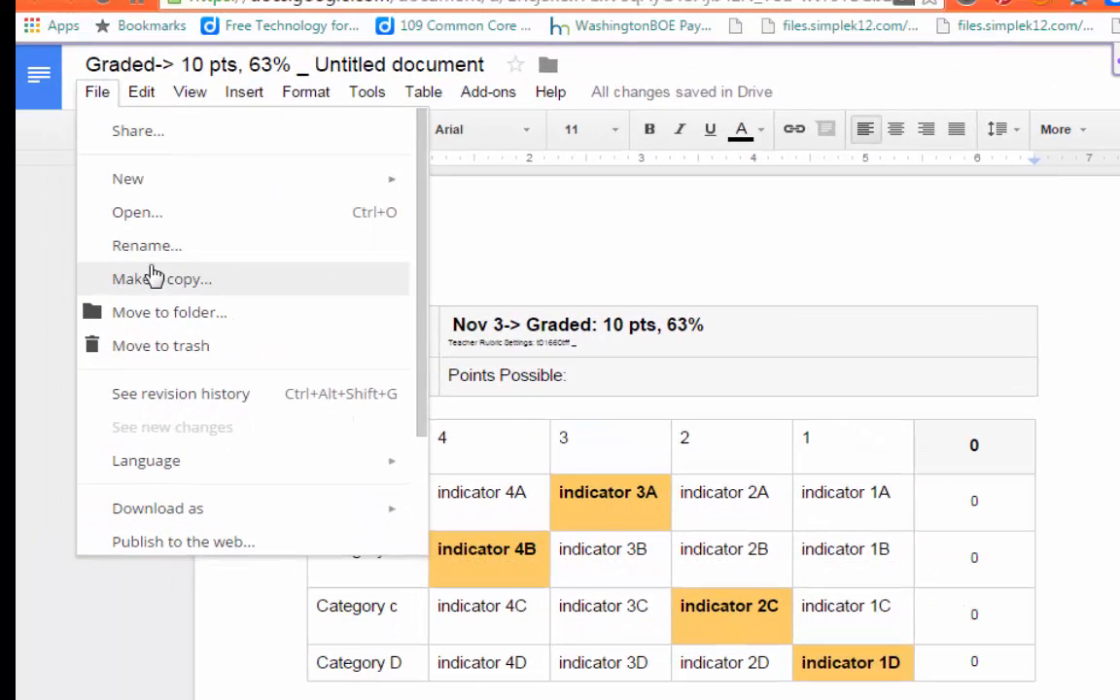
pyautogui.click(153, 278)
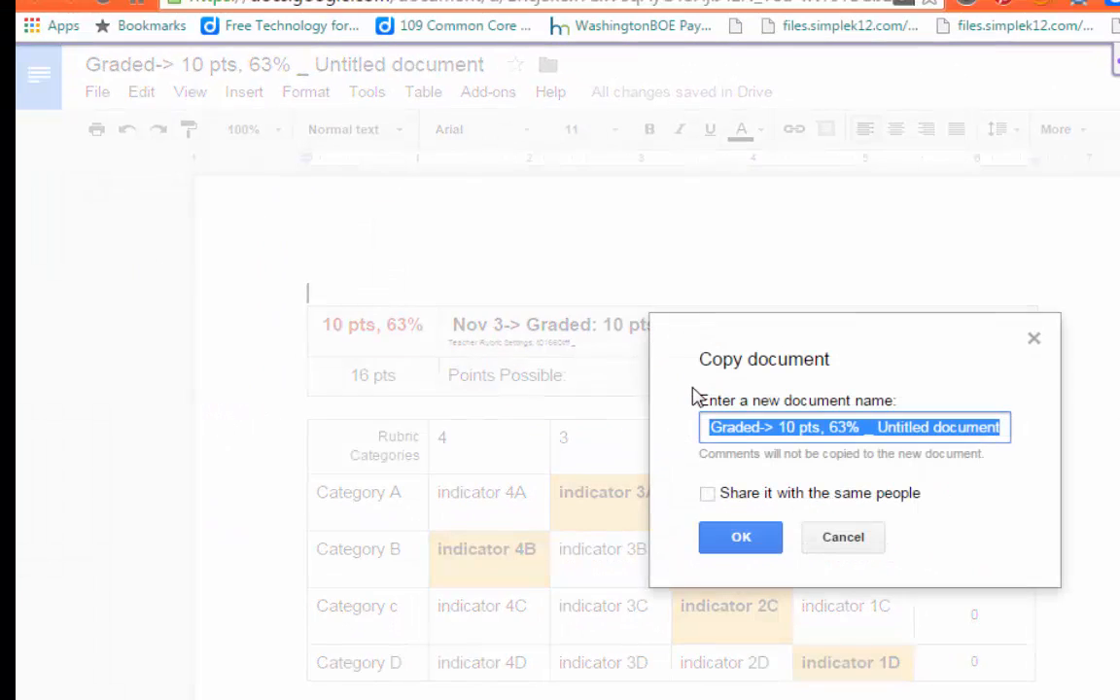
pyautogui.write('student')
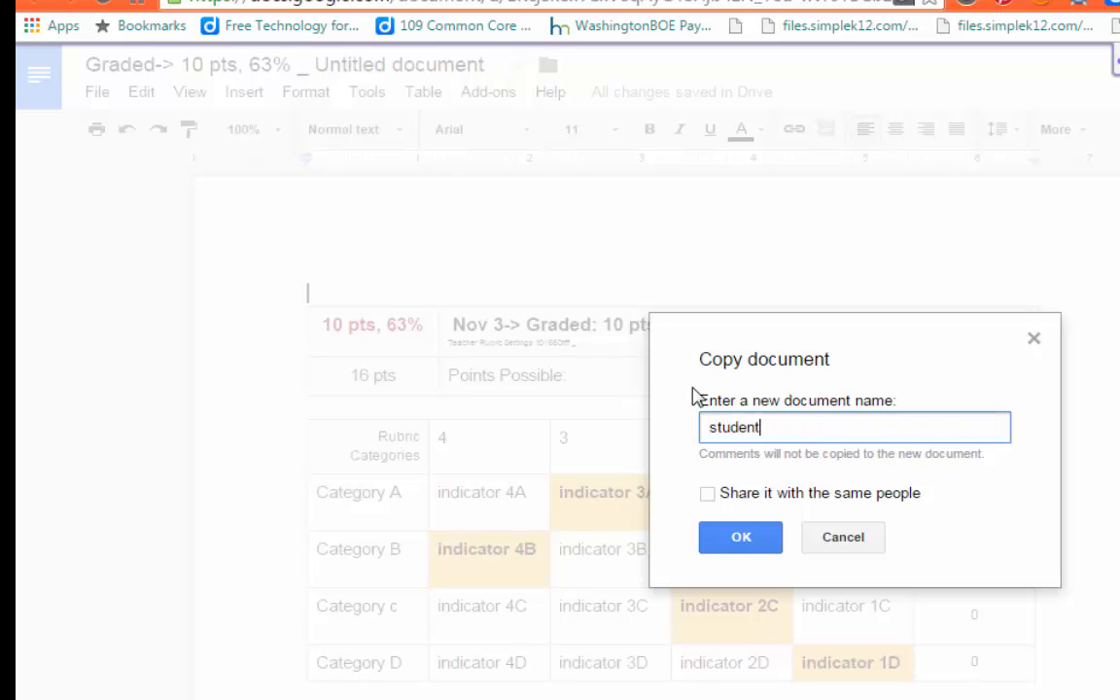
pyautogui.write(' name rubric')
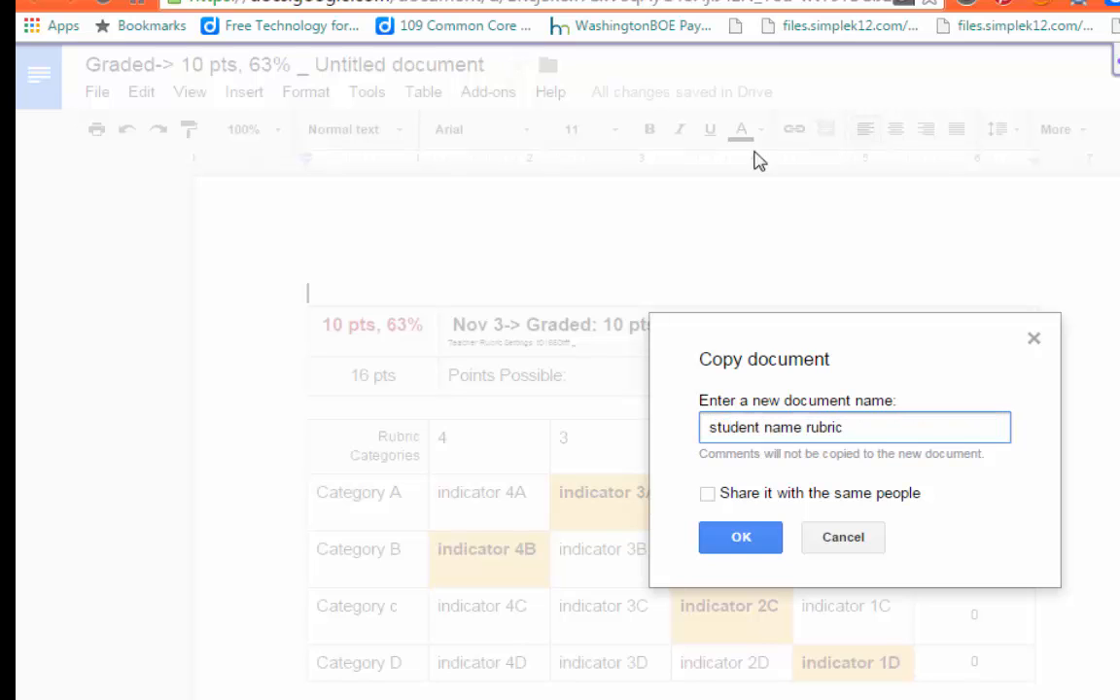
pyautogui.click(763, 546)
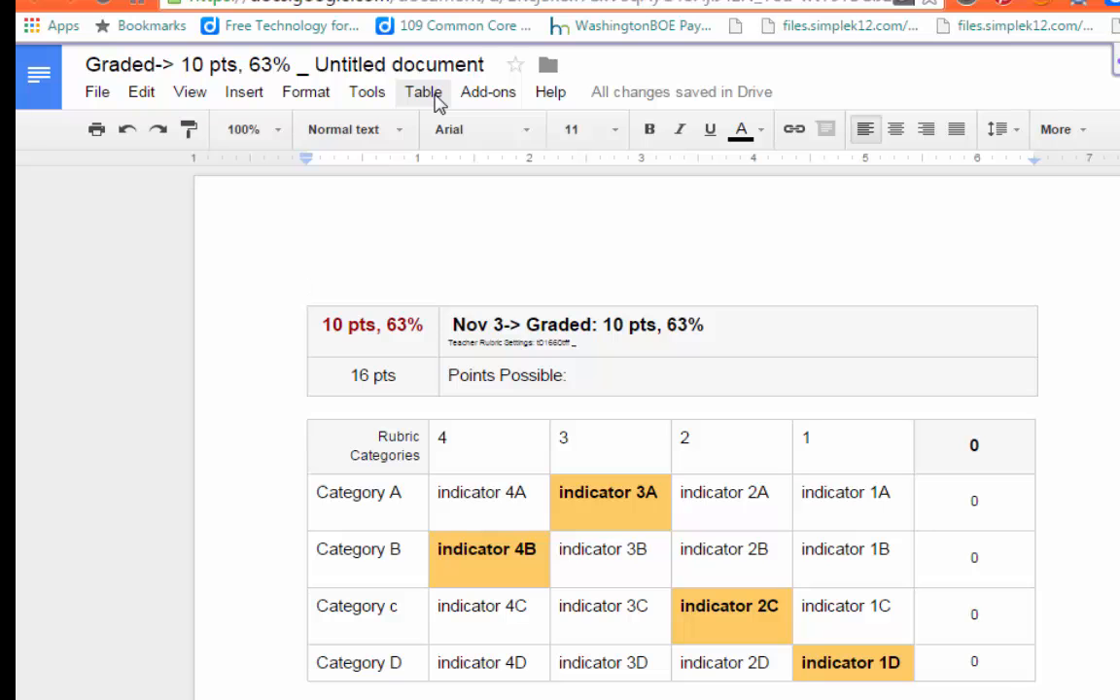
# Regrade the original document with OrangeSlice Teacher Rubric, changing Category A to 2 and Categories c and D to 4.
pyautogui.click(496, 93)
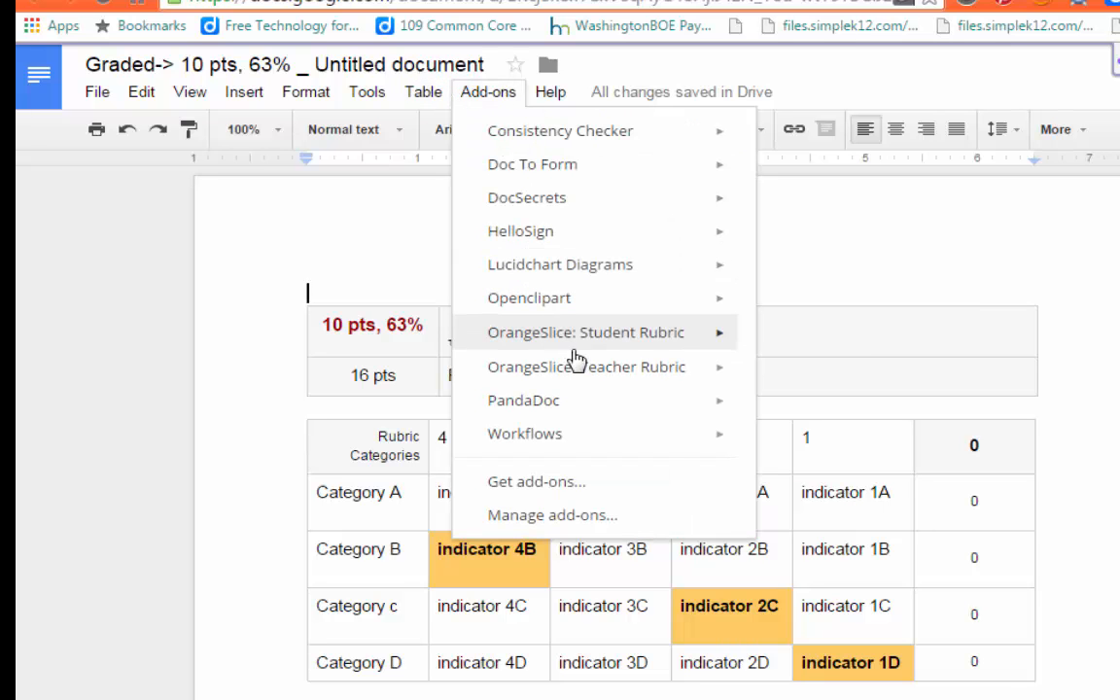
pyautogui.moveTo(583, 379)
pyautogui.click(853, 387)
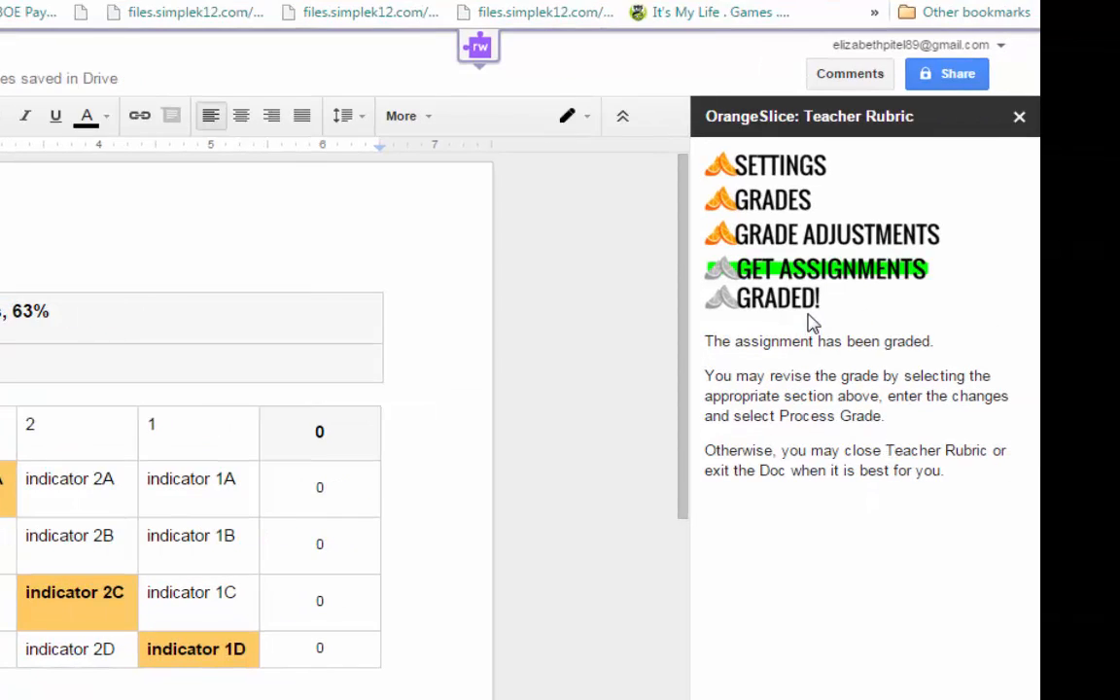
pyautogui.click(789, 202)
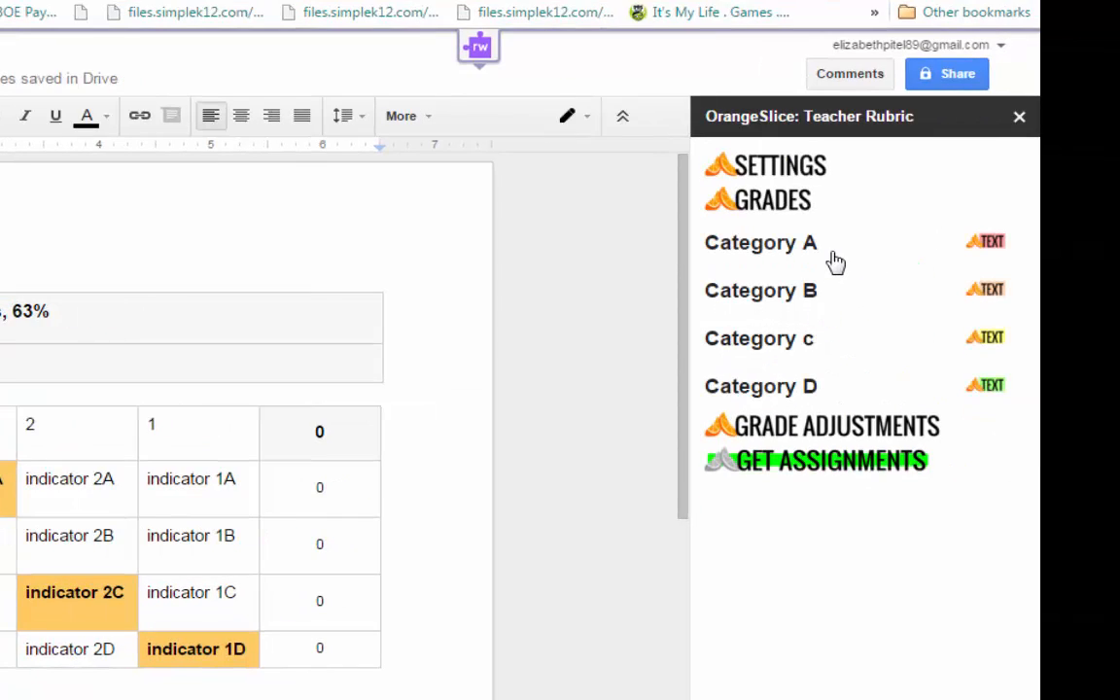
pyautogui.click(832, 253)
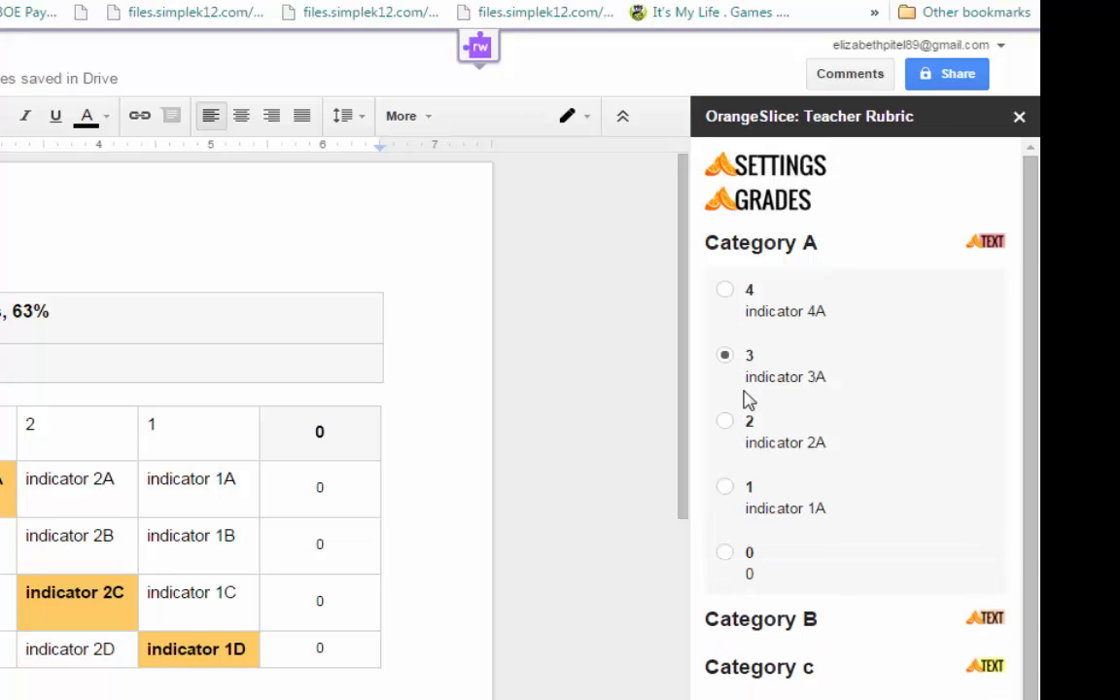
pyautogui.click(746, 618)
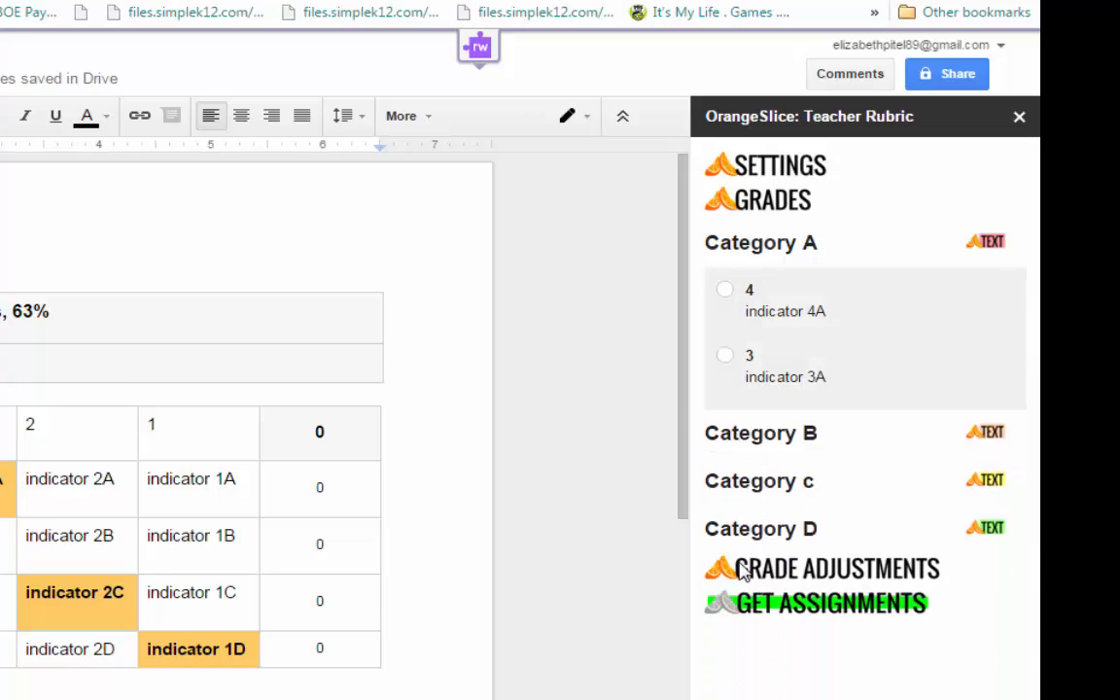
pyautogui.click(782, 295)
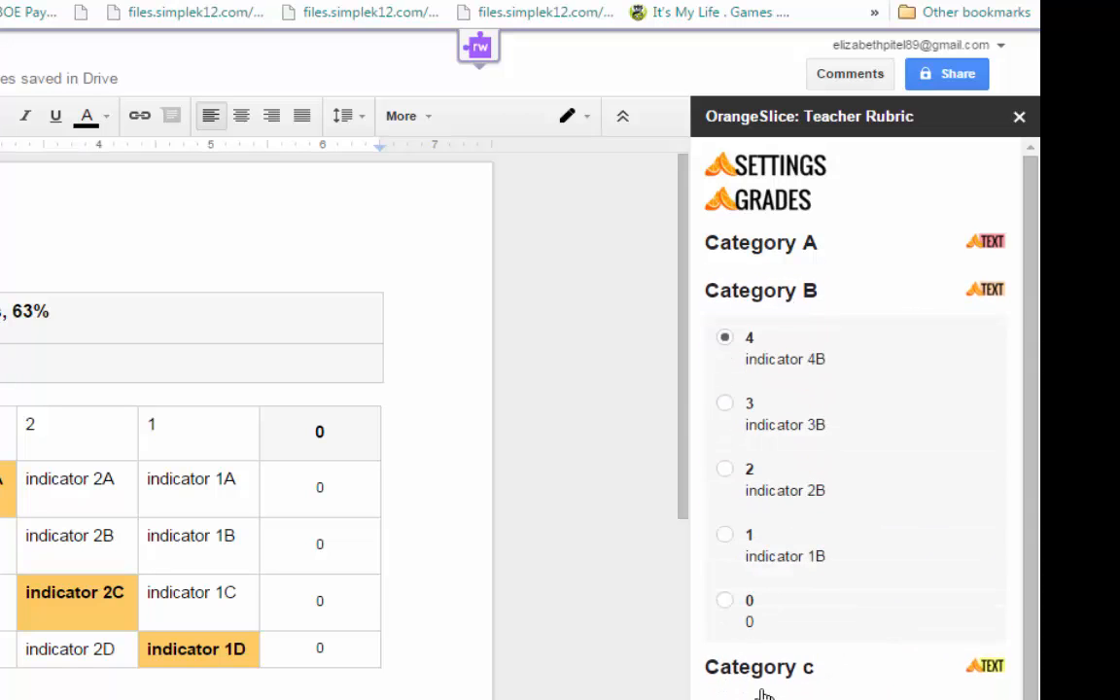
pyautogui.scroll(-1, 762, 657)
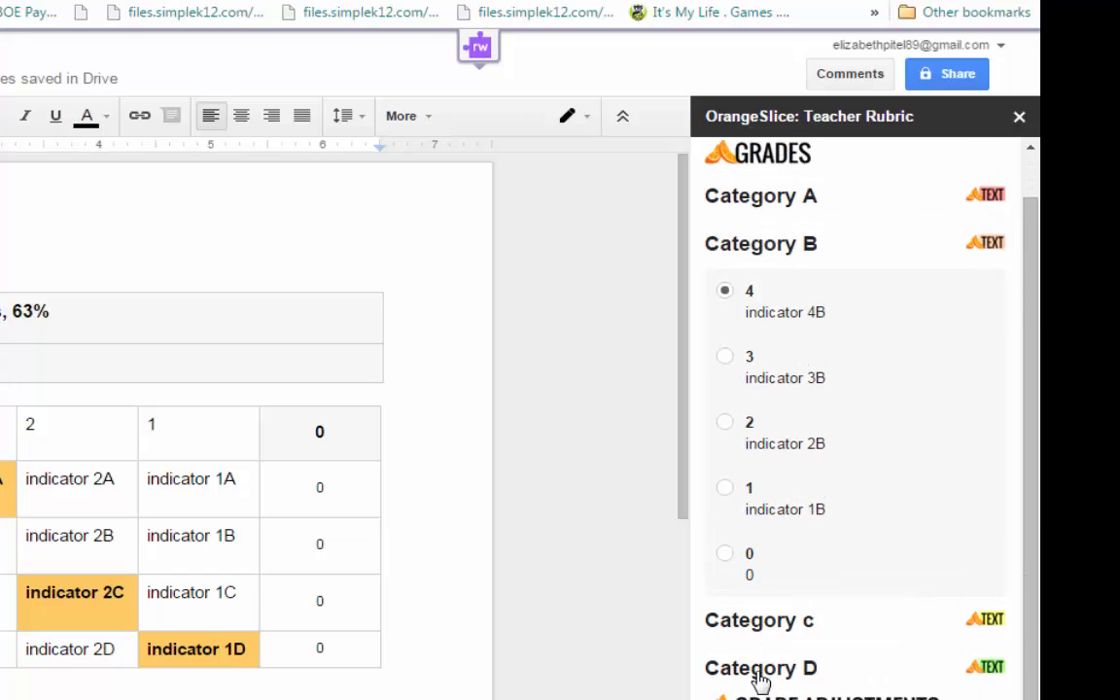
pyautogui.click(765, 623)
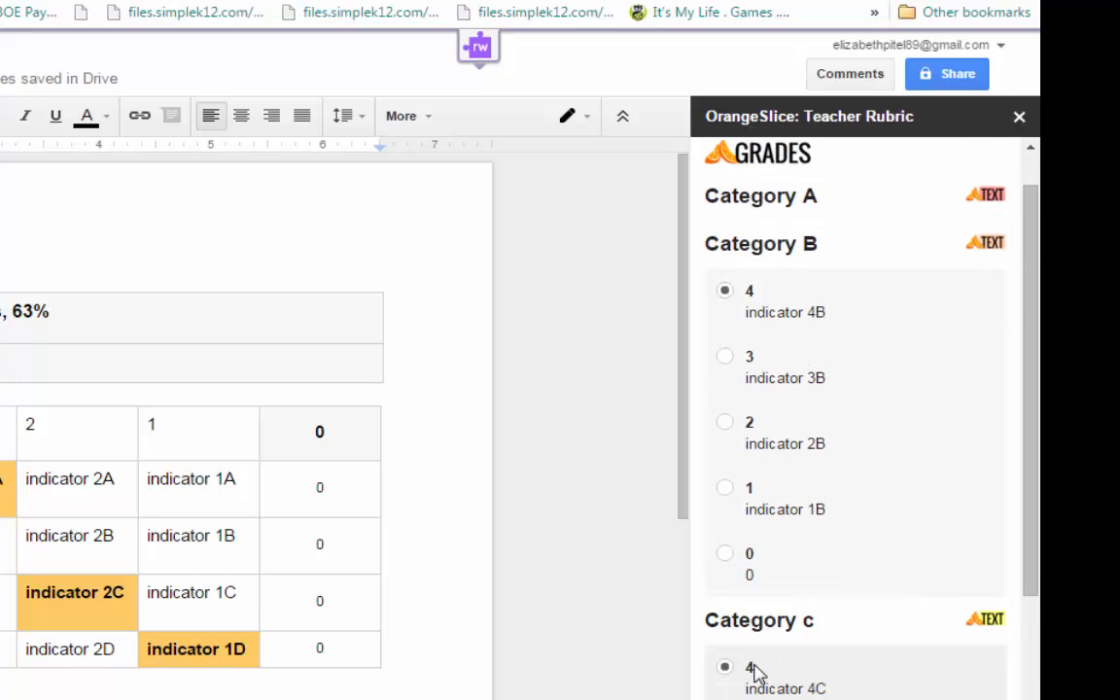
pyautogui.scroll(-2, 755, 674)
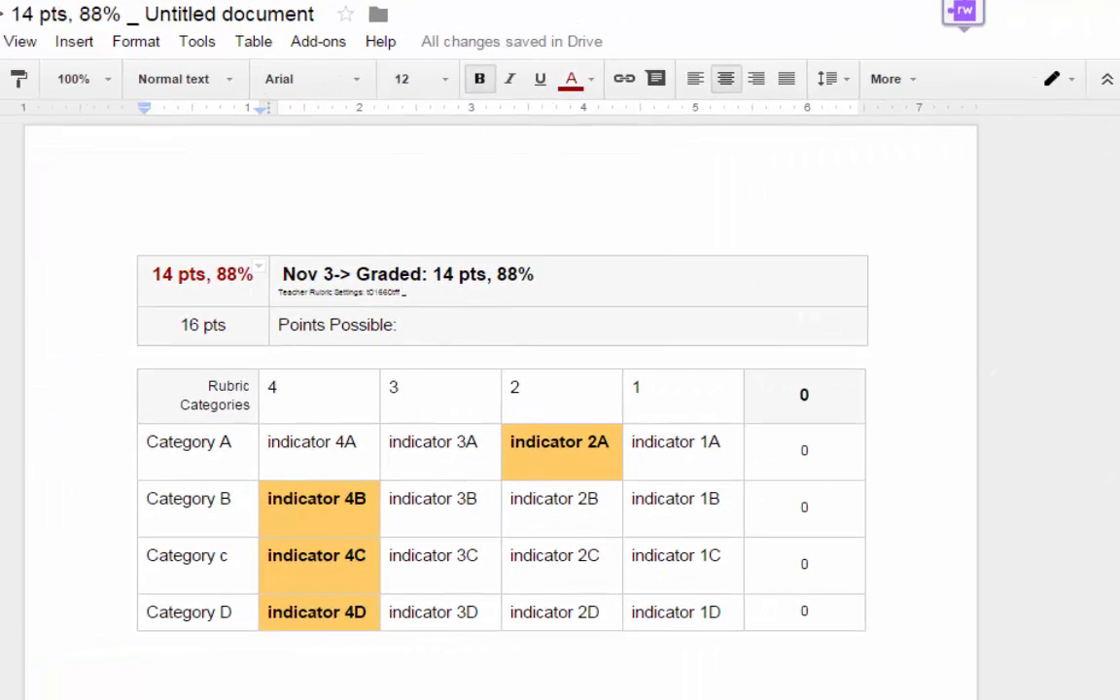
# Make a copy of the regraded document named "next student".
pyautogui.click(0, 42)
pyautogui.click(9, 228)
pyautogui.write('next student')
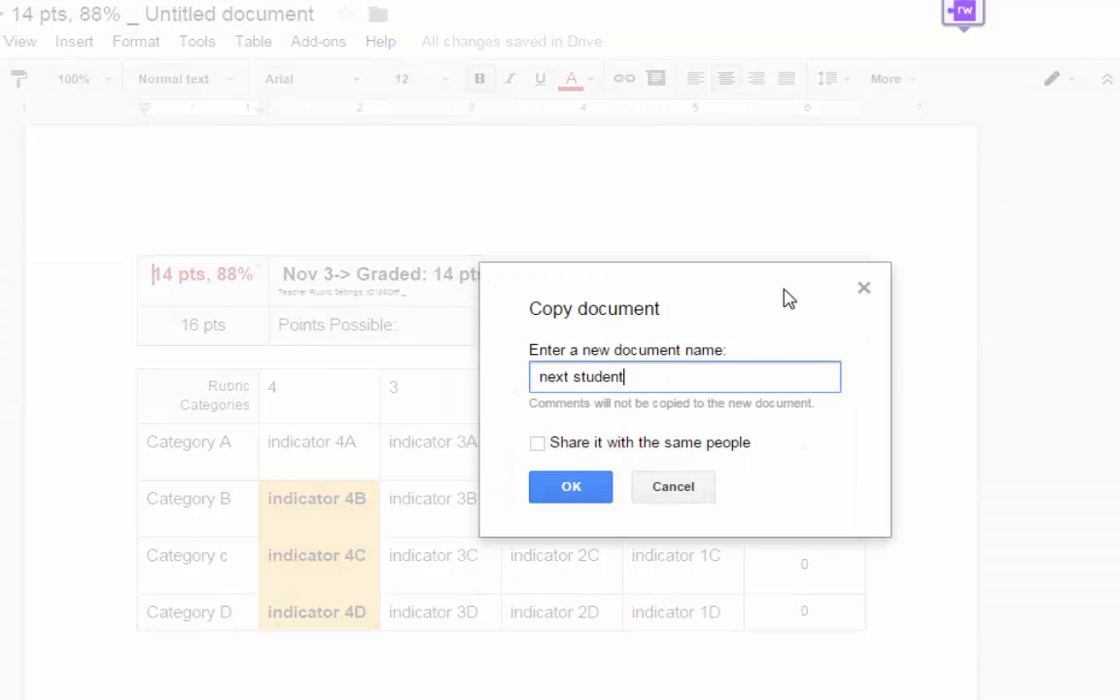
pyautogui.click(549, 494)
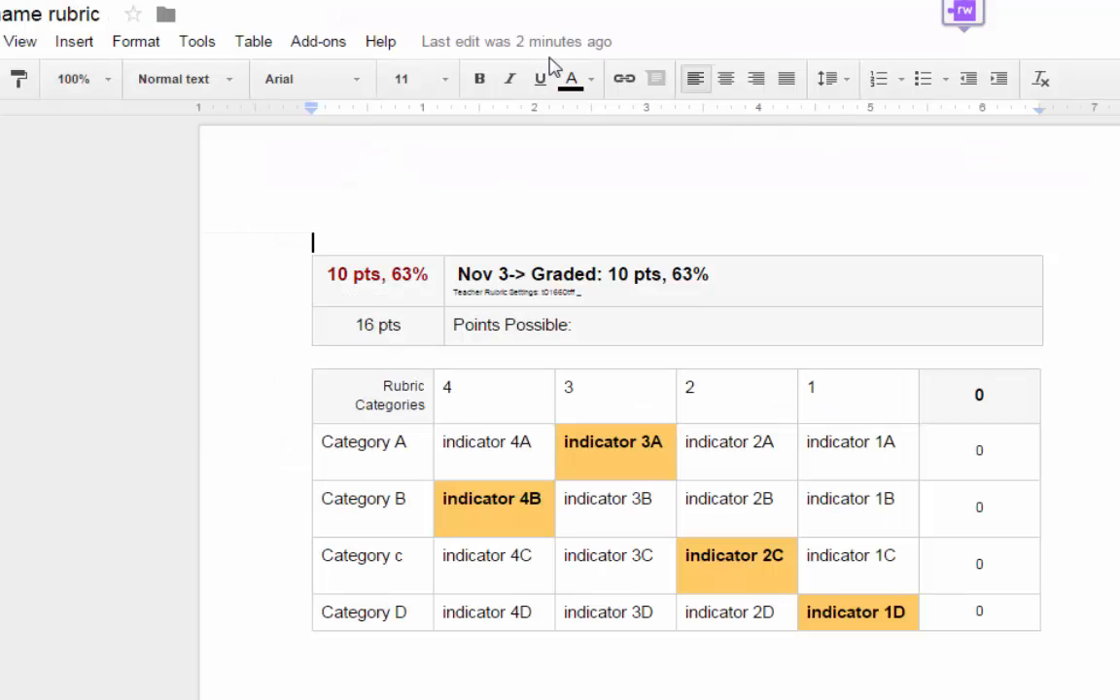
# Process an OrangeSlice Student Rubric peer review in the "student name rubric" copy, scoring Category A 4, B 3, c 2 and D 4.
pyautogui.click(327, 44)
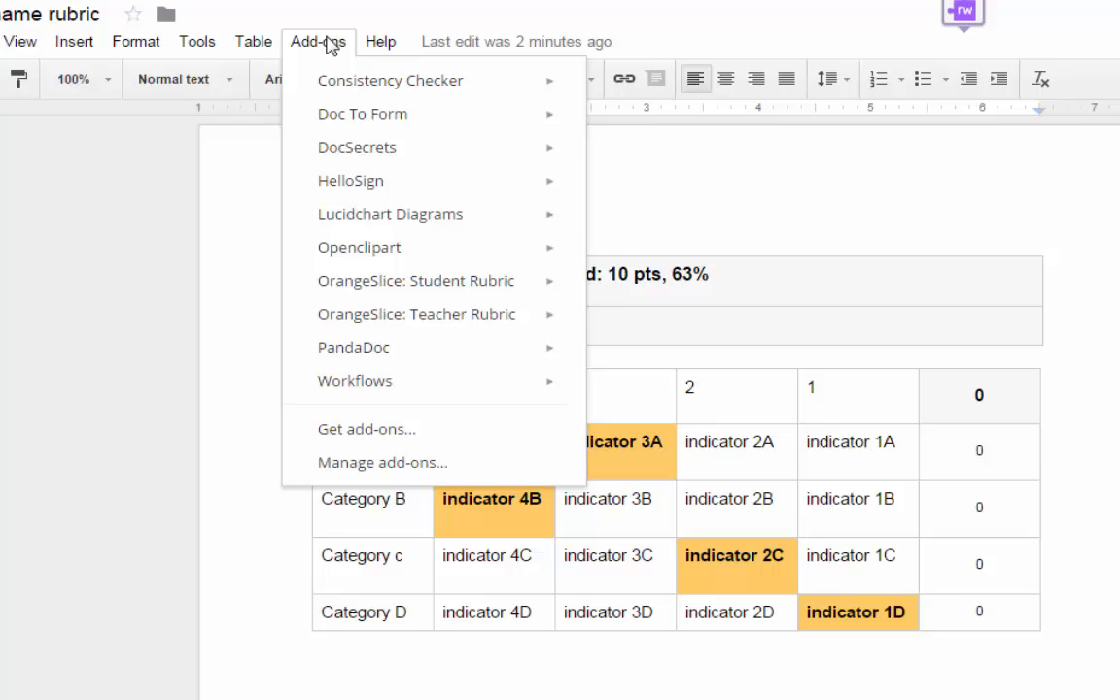
pyautogui.moveTo(522, 282)
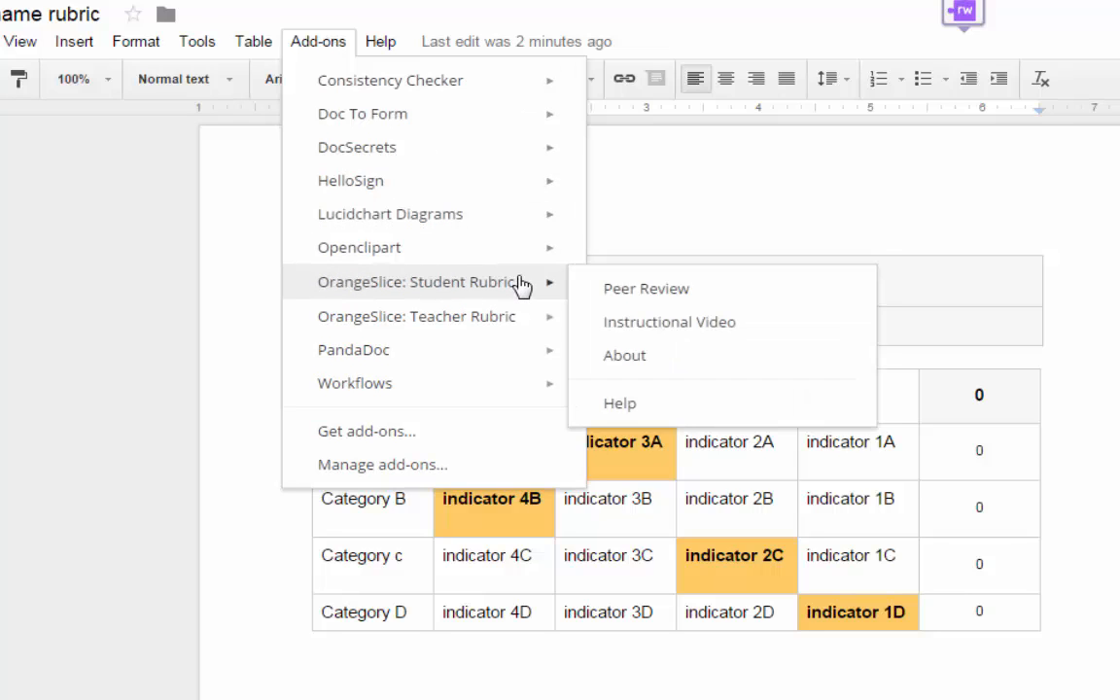
pyautogui.click(595, 290)
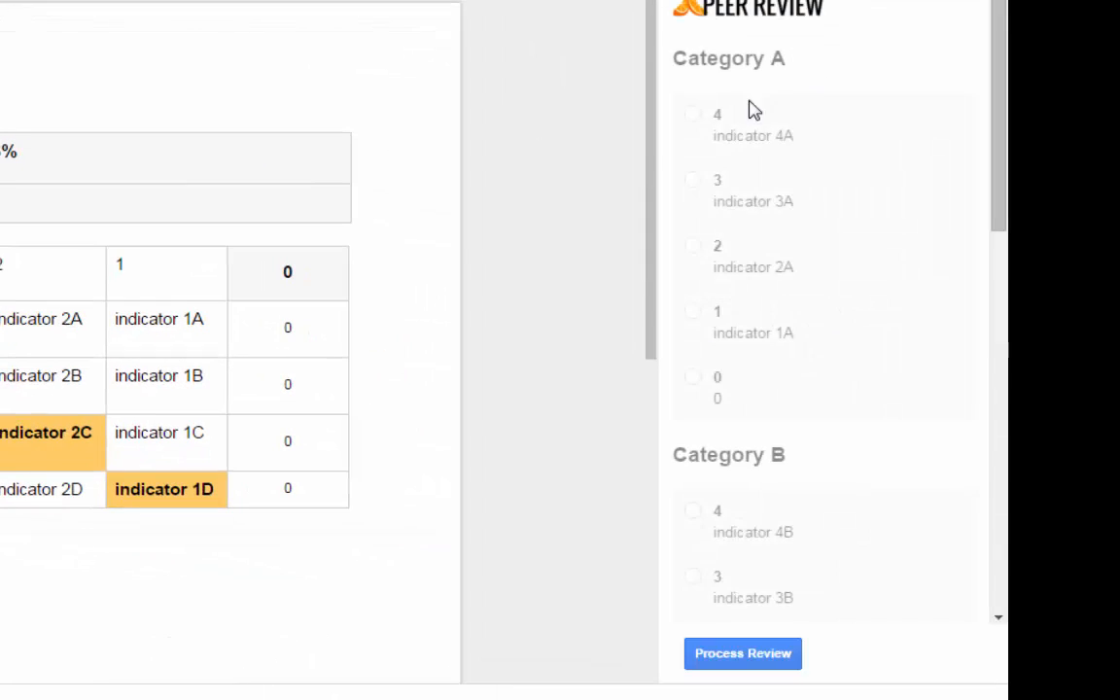
pyautogui.click(693, 117)
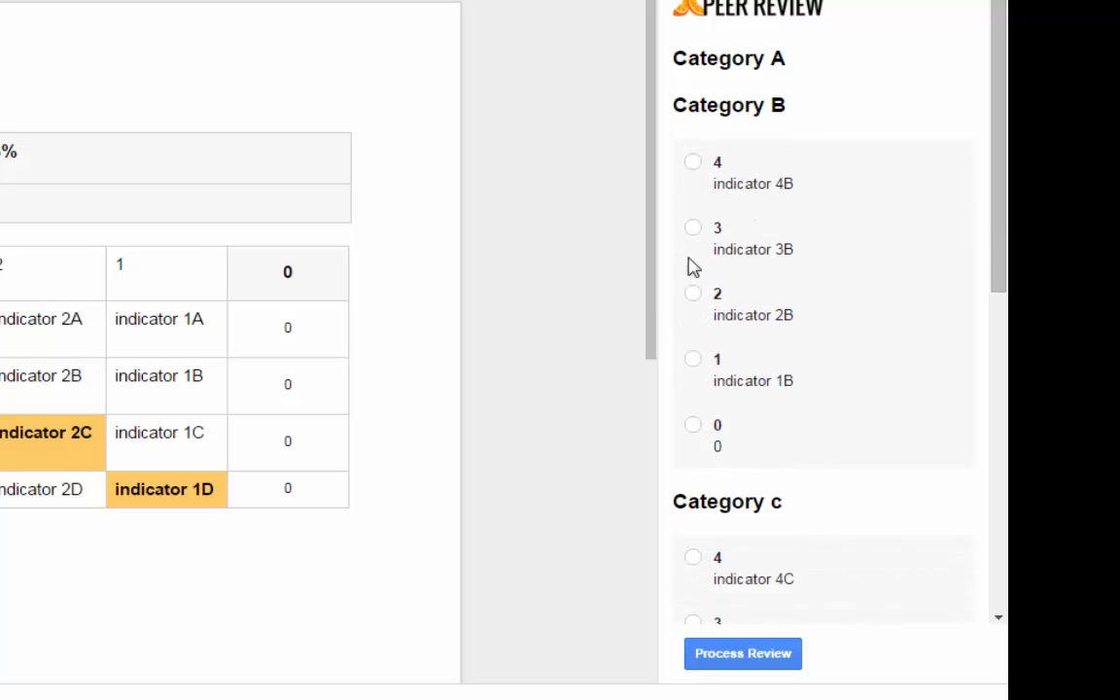
pyautogui.click(693, 230)
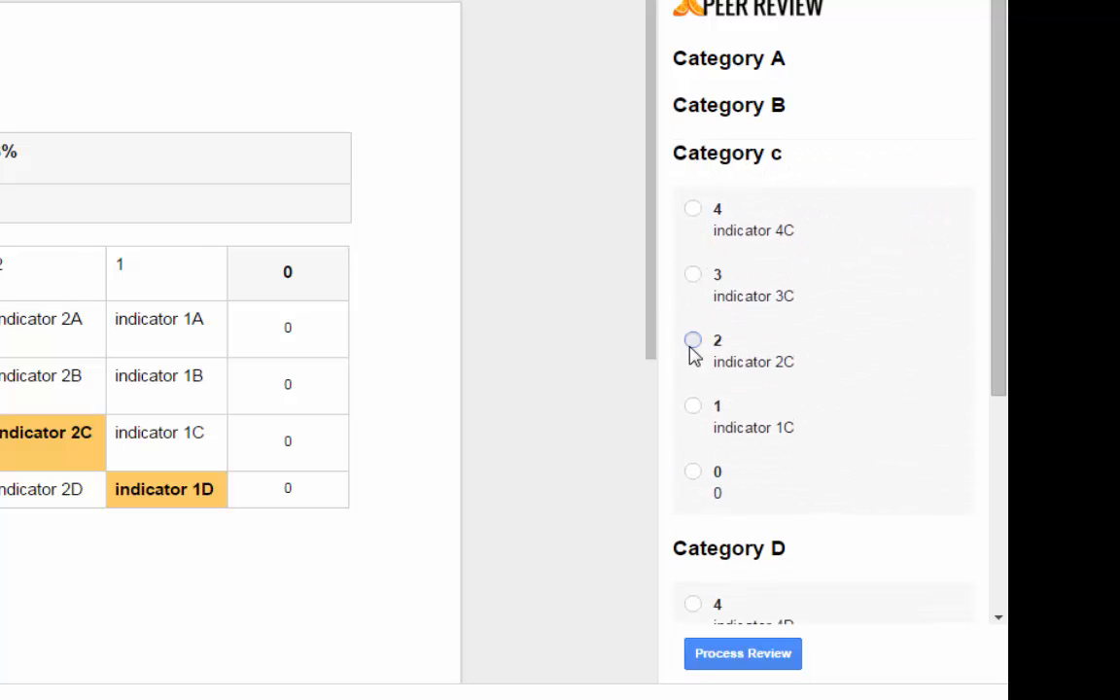
pyautogui.click(692, 342)
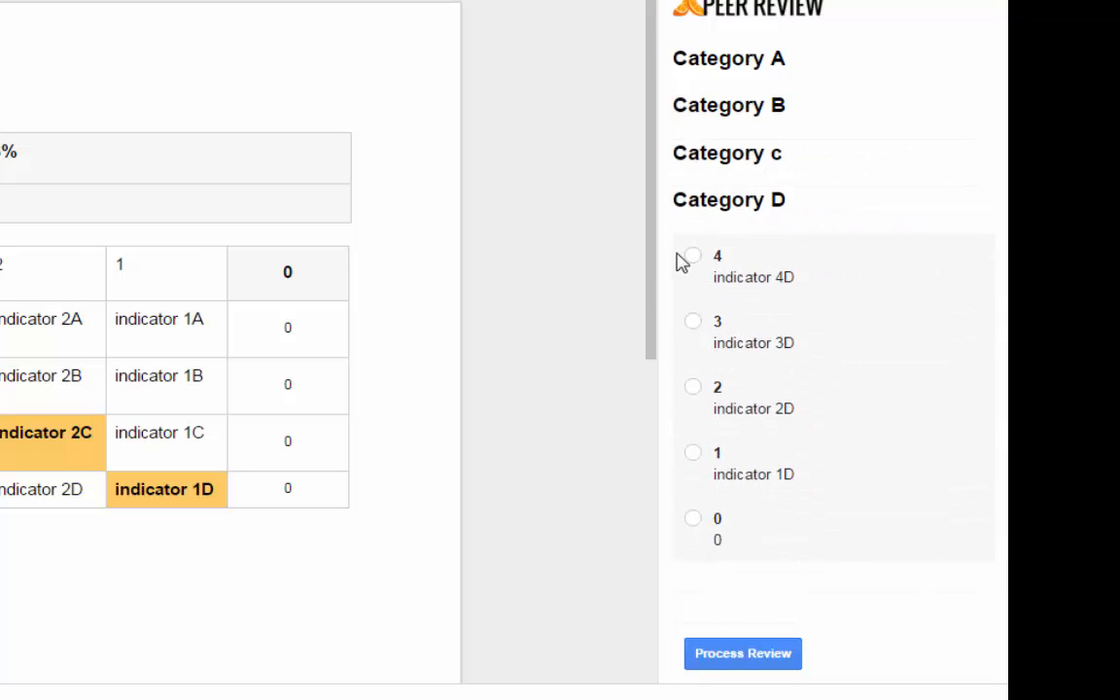
pyautogui.click(691, 258)
pyautogui.click(743, 669)
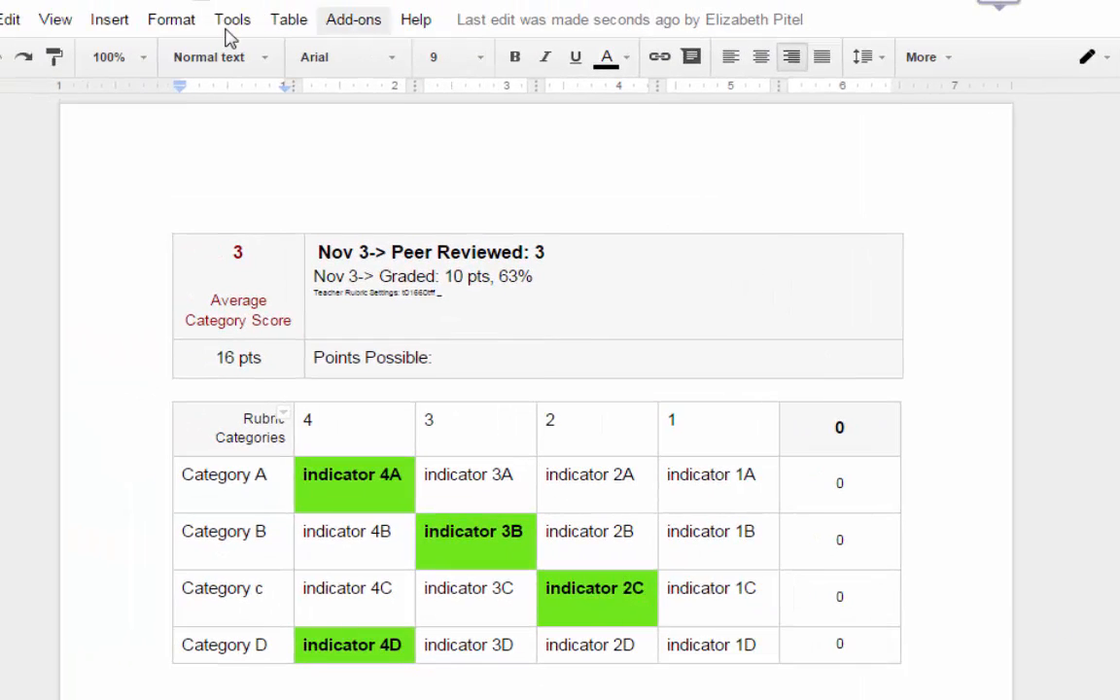
# Grade the peer-reviewed rubric with OrangeSlice Teacher Rubric, giving Category A 4, B 4, c 2 and D 3, and process the grade.
pyautogui.click(281, 23)
pyautogui.moveTo(377, 30)
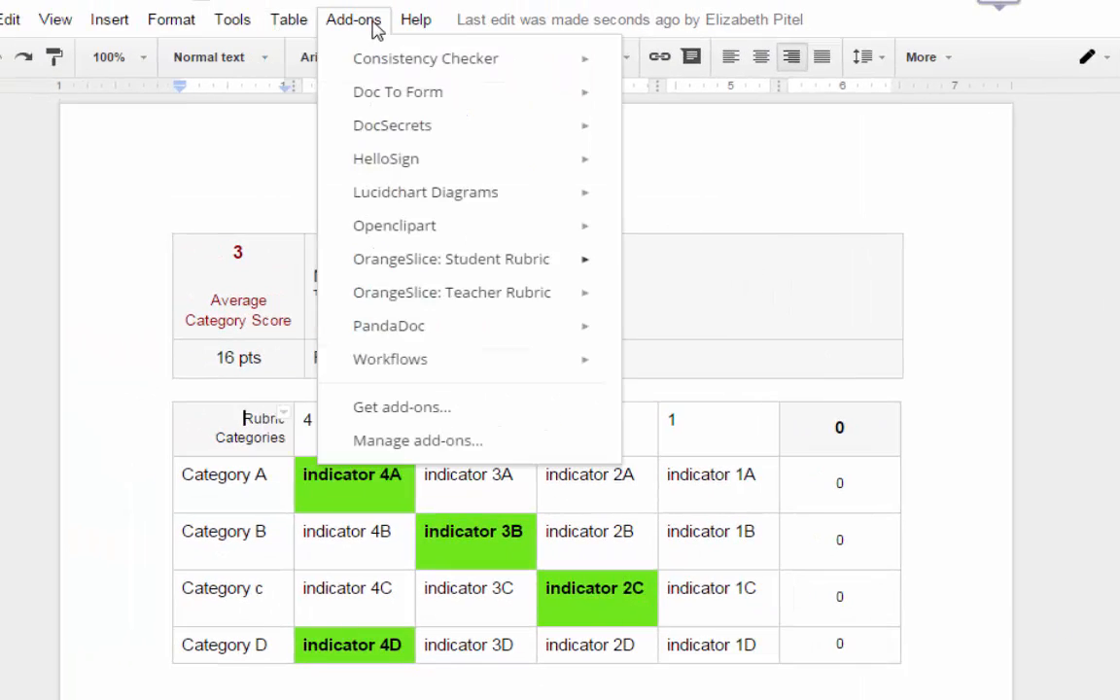
pyautogui.moveTo(492, 295)
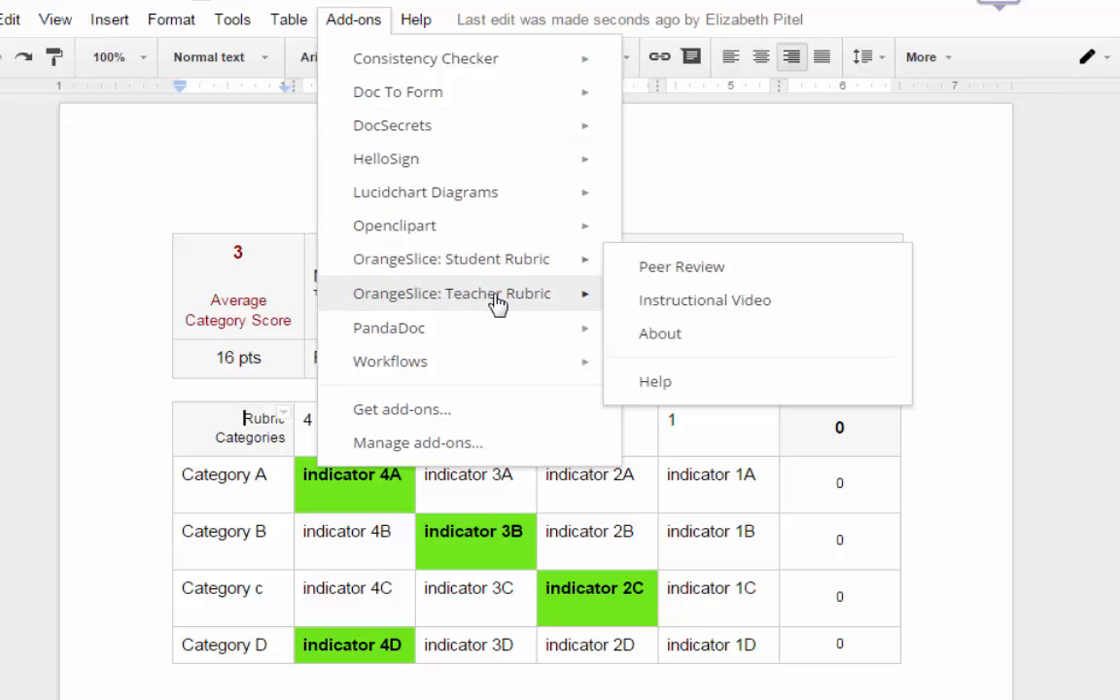
pyautogui.click(624, 303)
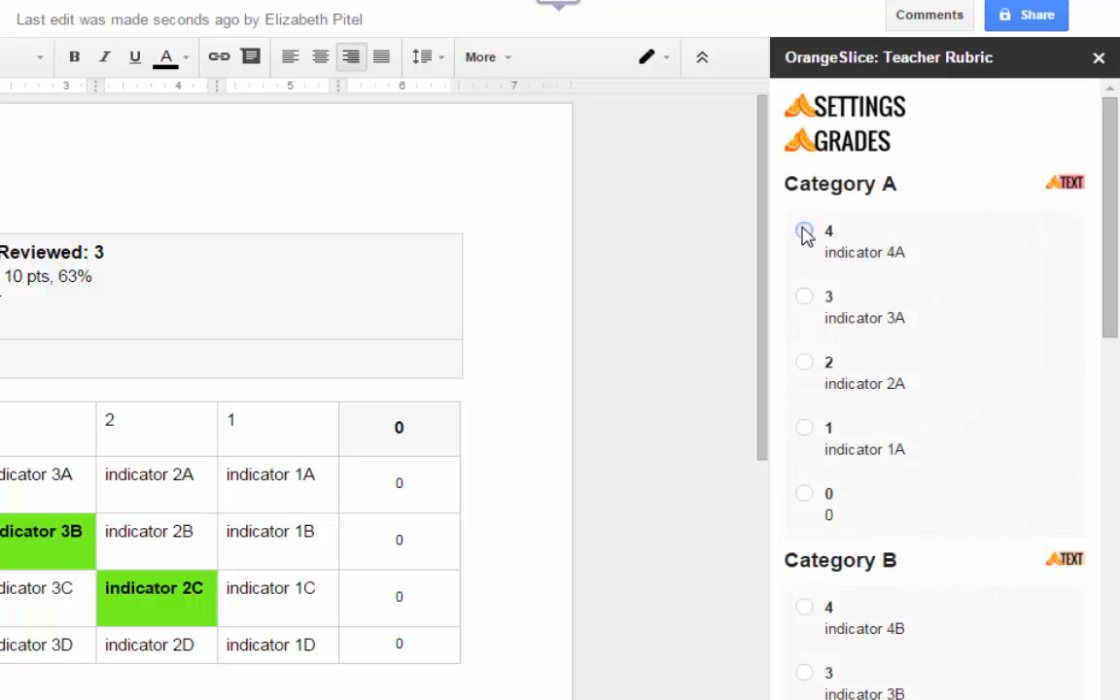
pyautogui.click(804, 230)
pyautogui.click(804, 278)
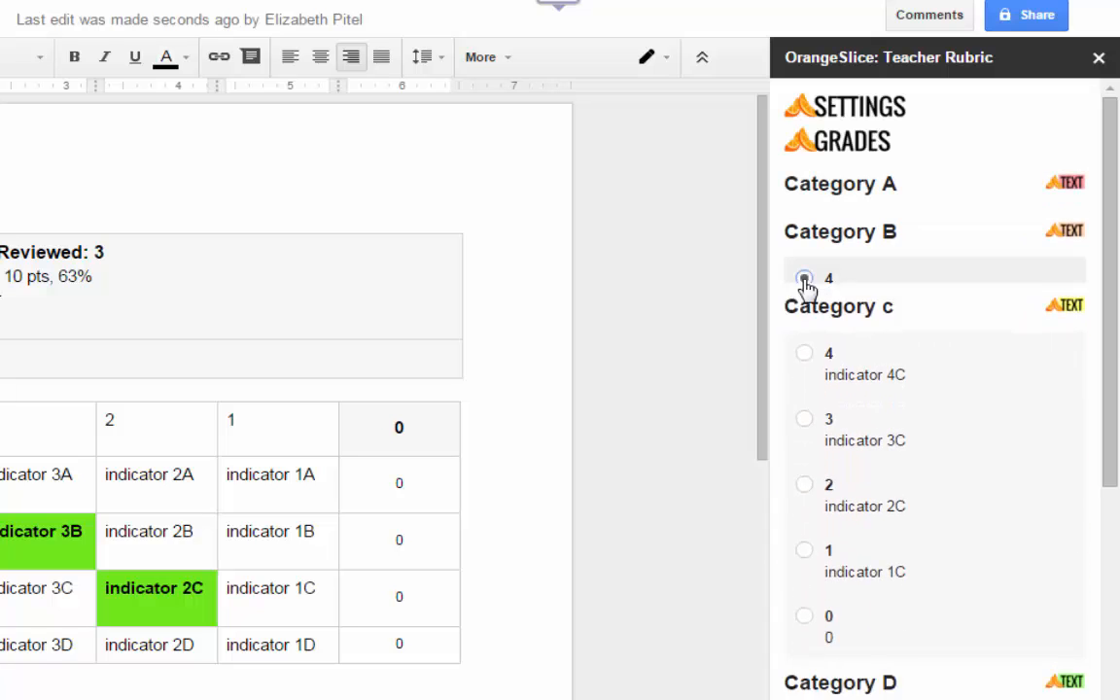
pyautogui.click(803, 457)
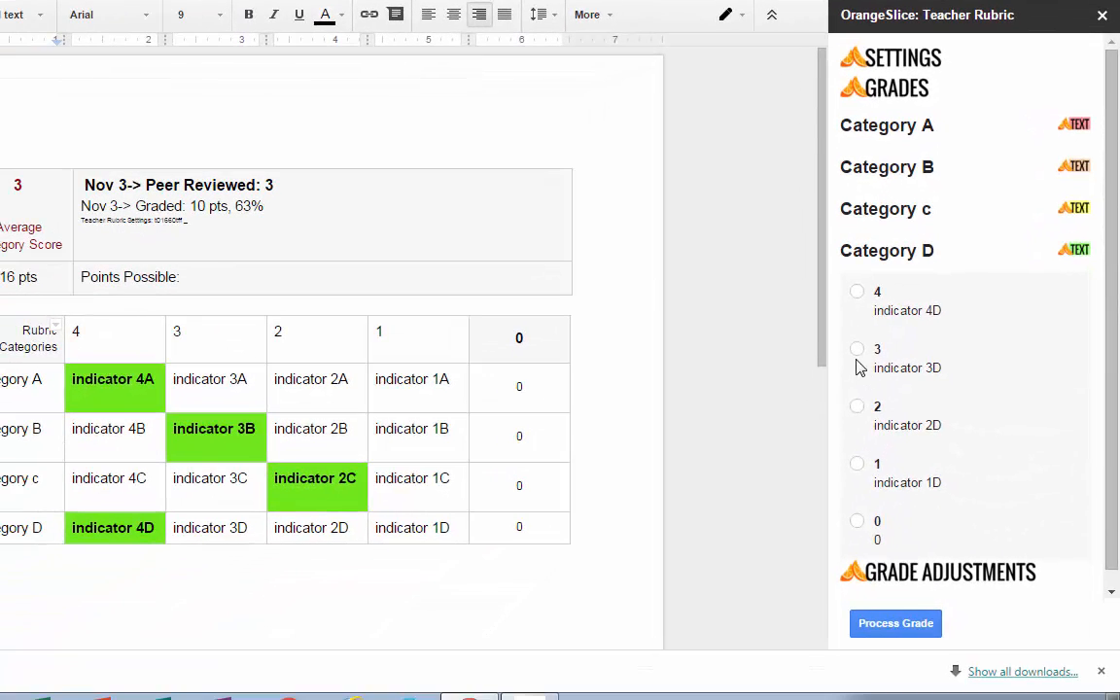
pyautogui.click(856, 348)
pyautogui.click(898, 627)
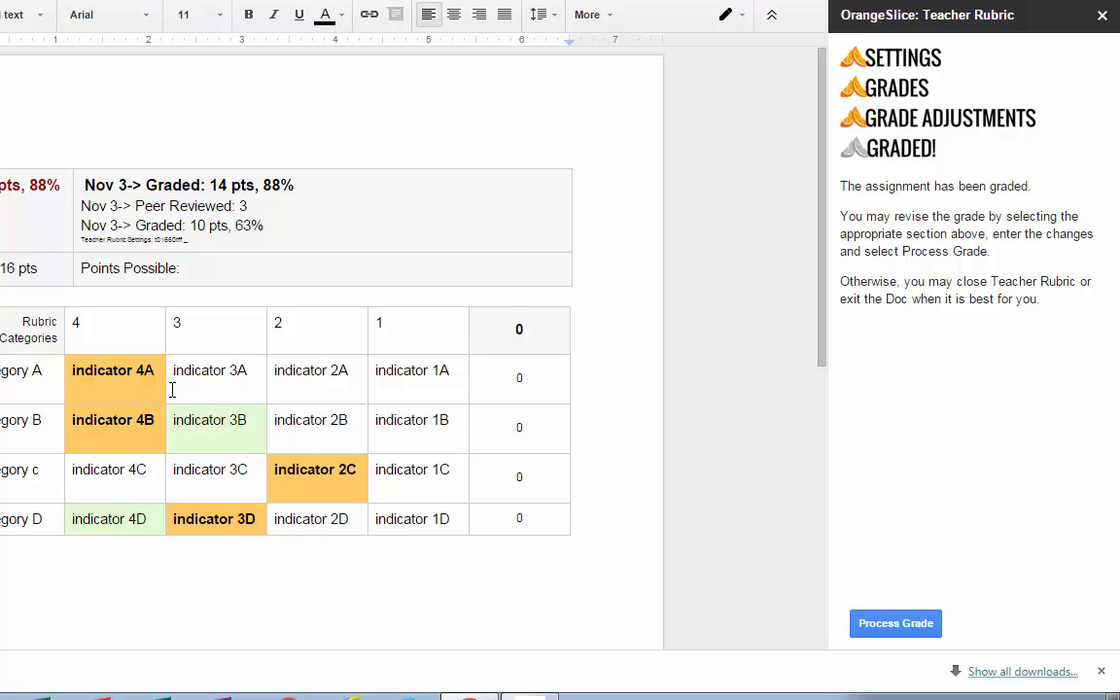
# Review the grading history above the rubric, covering the latest grade, the peer review and the earlier grade.
pyautogui.moveTo(157, 184); pyautogui.dragTo(294, 184)
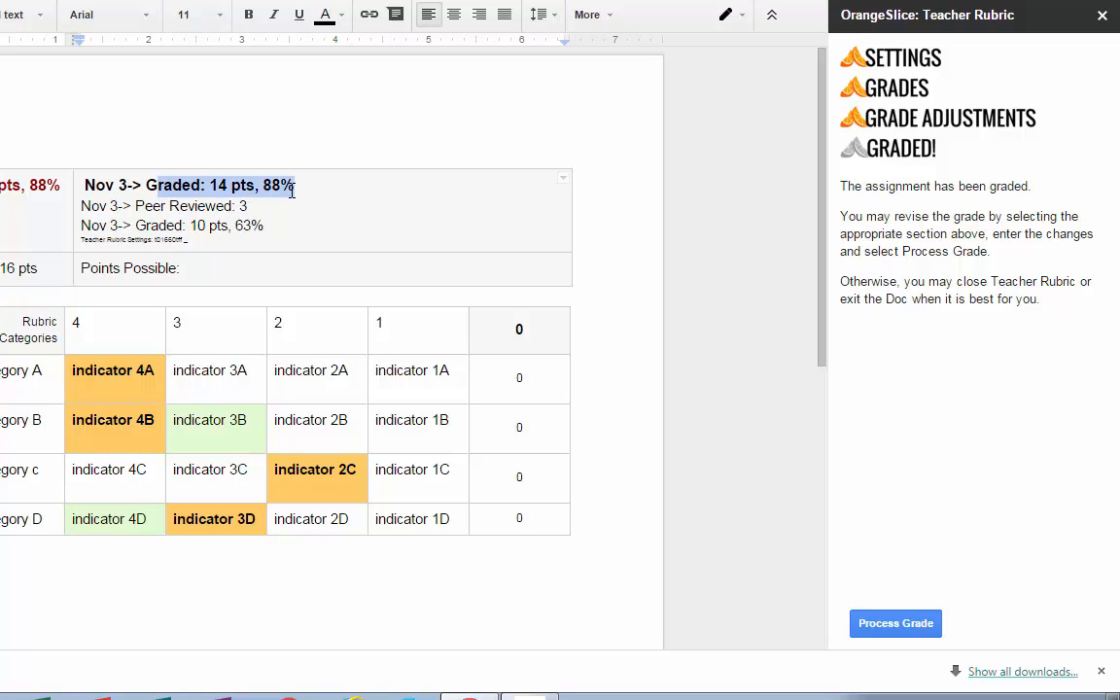
pyautogui.moveTo(137, 206); pyautogui.dragTo(291, 210)
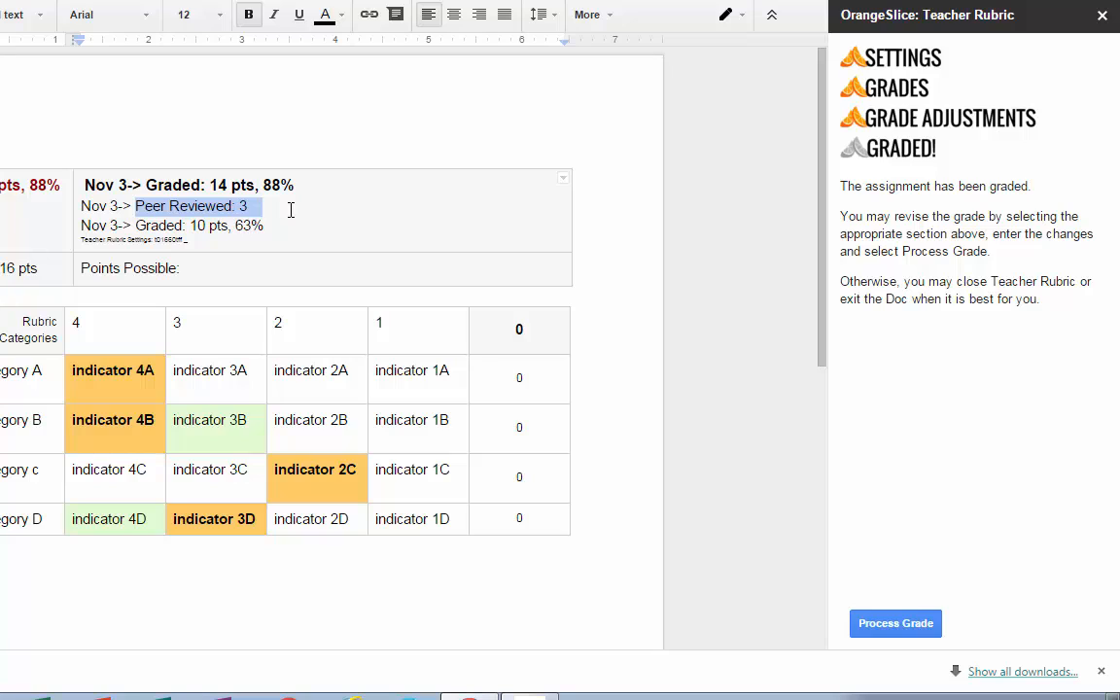
pyautogui.moveTo(137, 226); pyautogui.dragTo(313, 225)
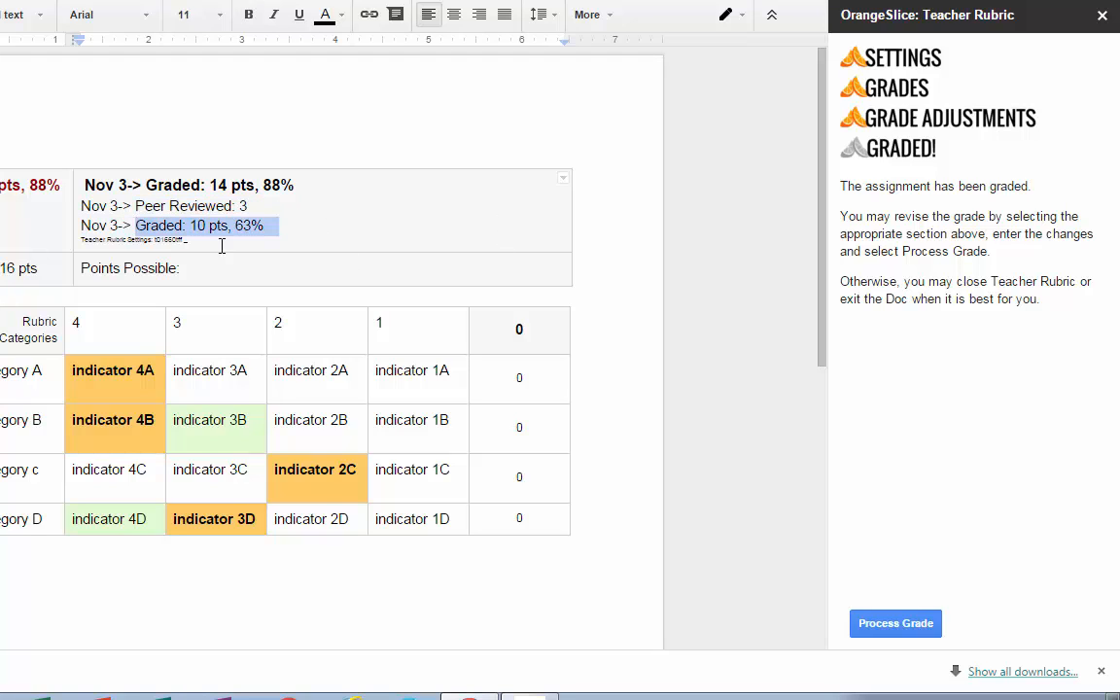
pyautogui.click(153, 226)
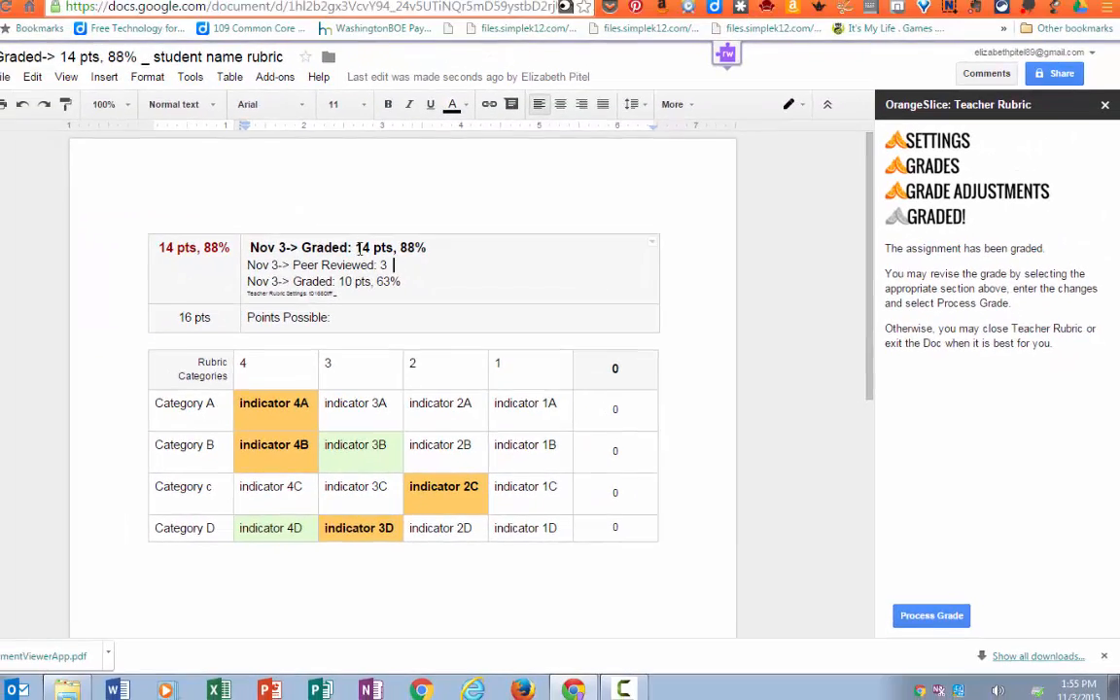
pyautogui.click(211, 185)
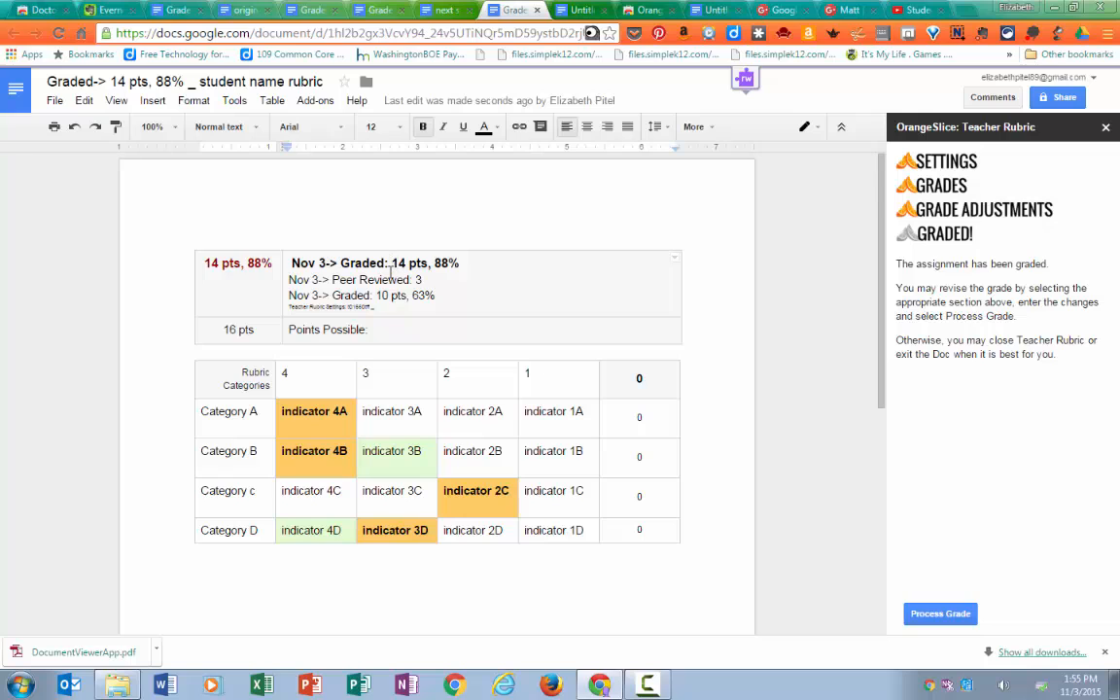
pyautogui.click(389, 279)
# Make a copy of the graded student rubric document named "renamed for new student".
pyautogui.click(55, 101)
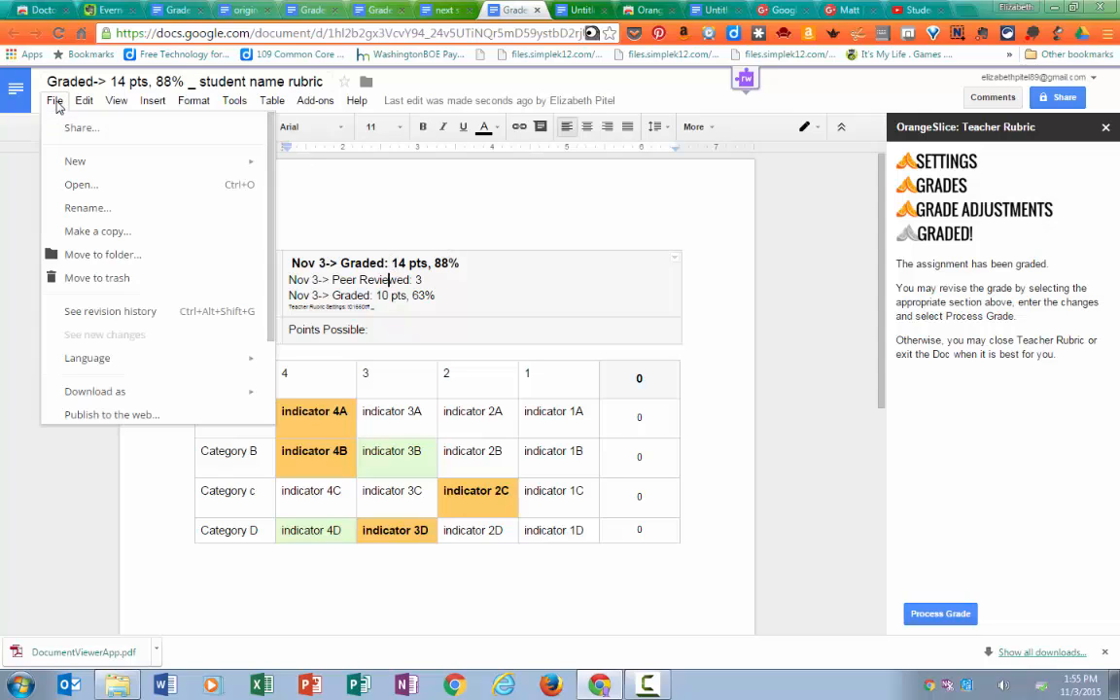
pyautogui.click(132, 230)
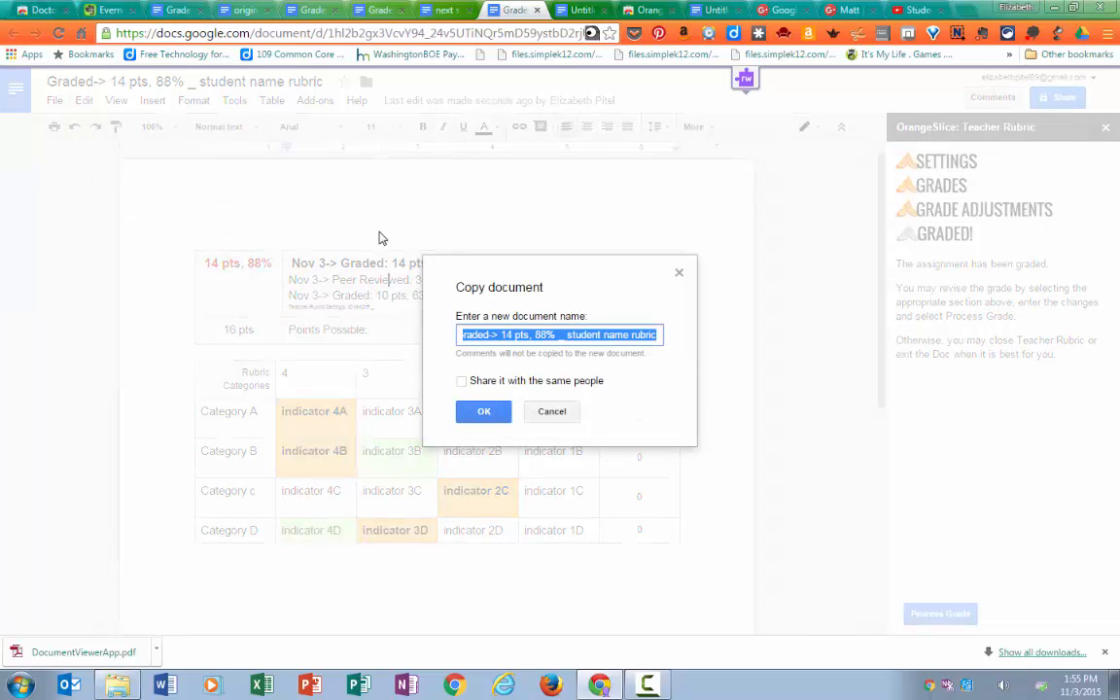
pyautogui.write('renamed for new student')
pyautogui.press('Return')
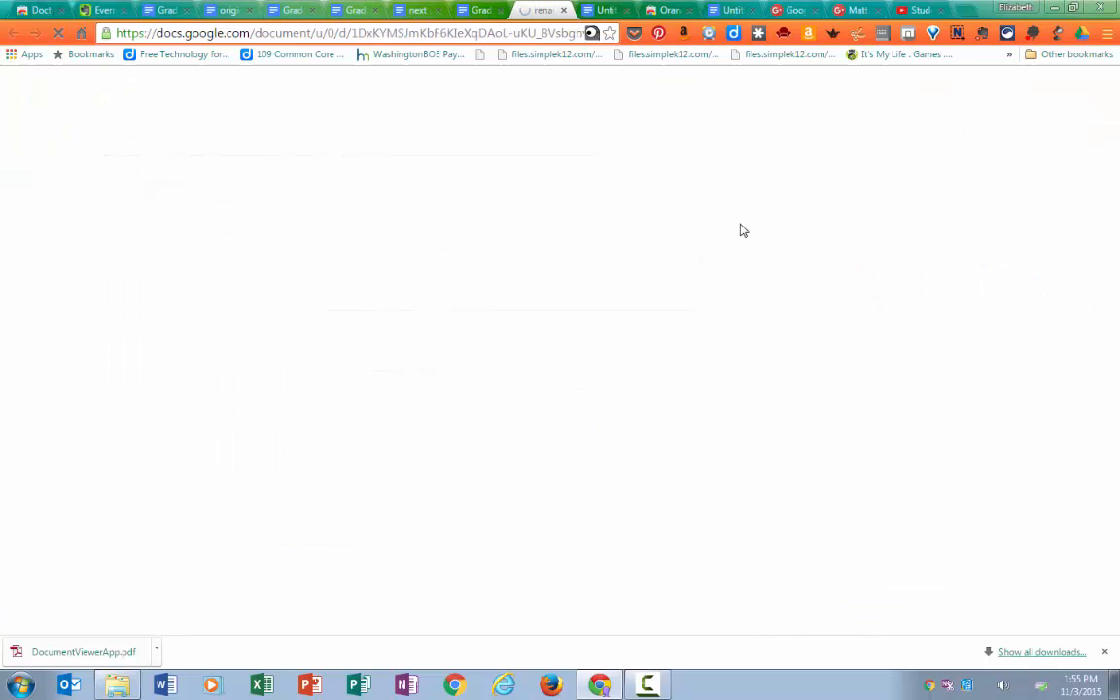